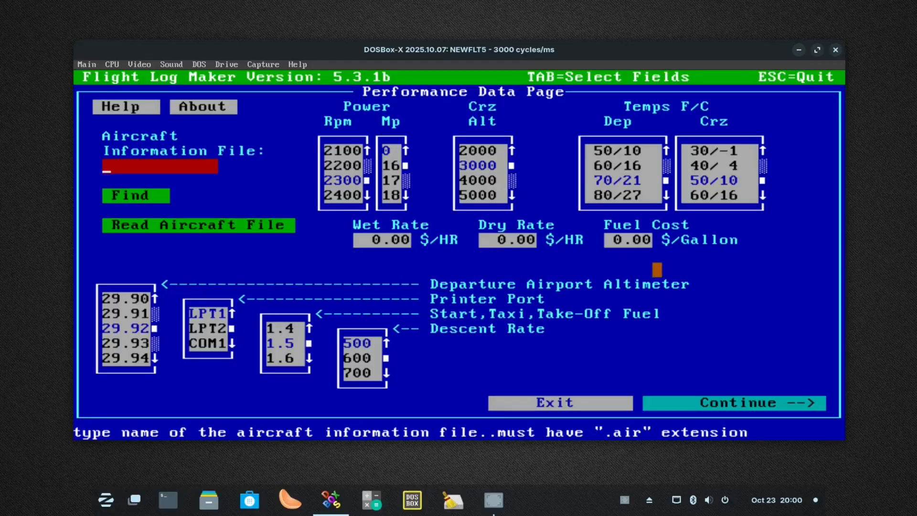
Find the aircraft information file C172.AIR and read its data into the Performance Data Page
{"action": "left_click", "coordinate": [139, 196]}
{"action": "left_click", "coordinate": [318, 239]}
{"action": "left_click", "coordinate": [321, 225]}
{"action": "left_click", "coordinate": [590, 241]}
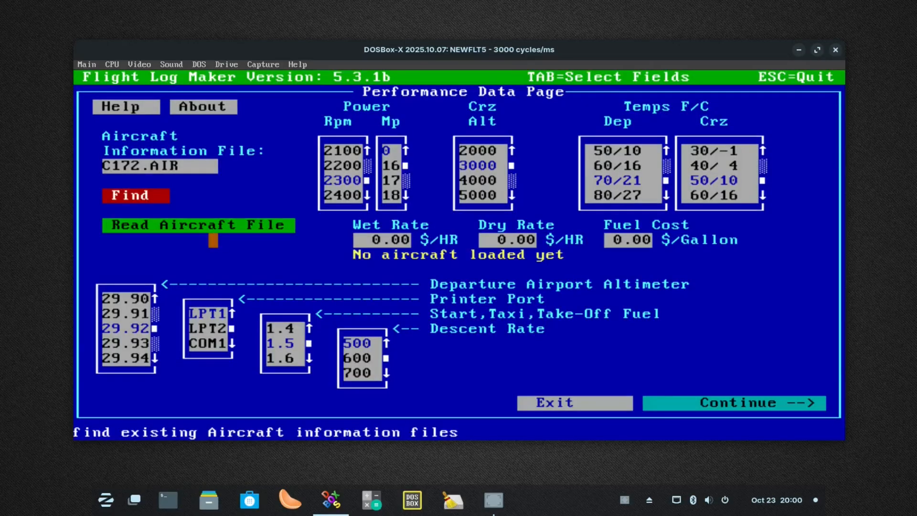
{"action": "left_click", "coordinate": [213, 225]}
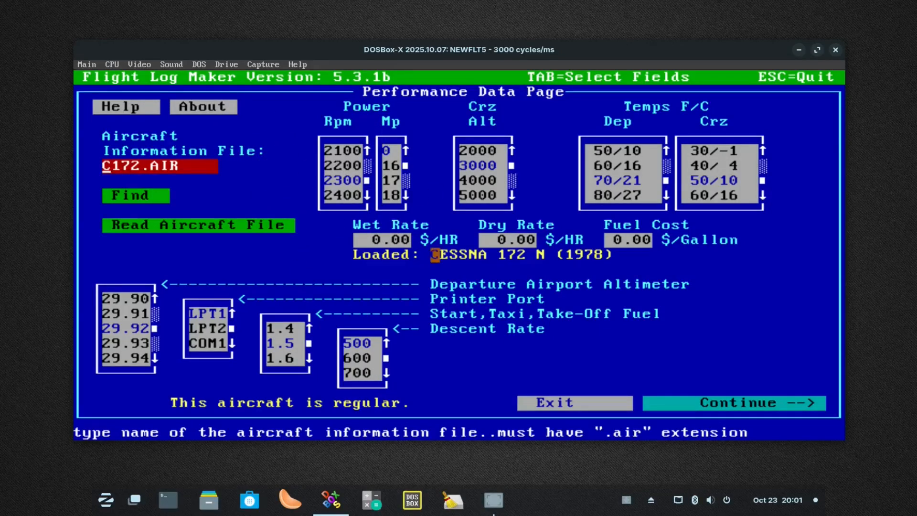
Review the Performance Data help and the information about Flight Log Maker, closing each one
{"action": "left_click", "coordinate": [125, 107]}
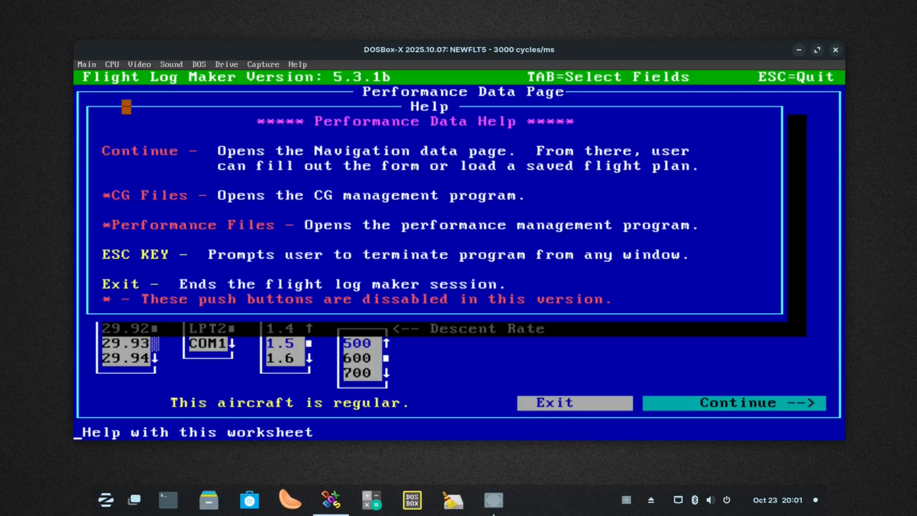
{"action": "left_click", "coordinate": [223, 92]}
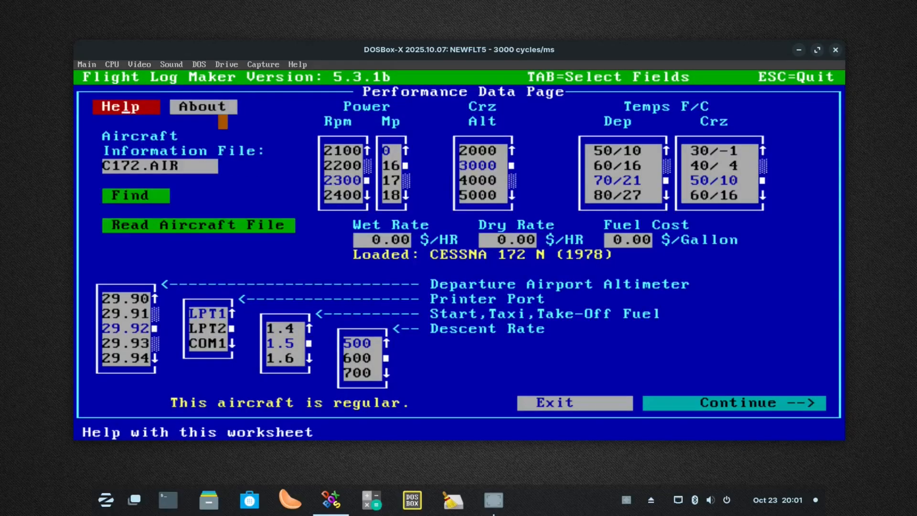
{"action": "left_click", "coordinate": [203, 106]}
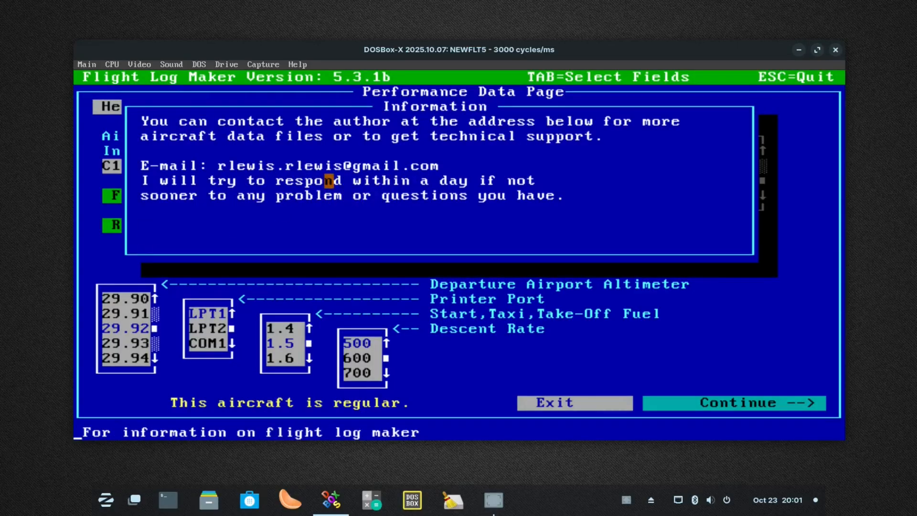
{"action": "left_click", "coordinate": [377, 195]}
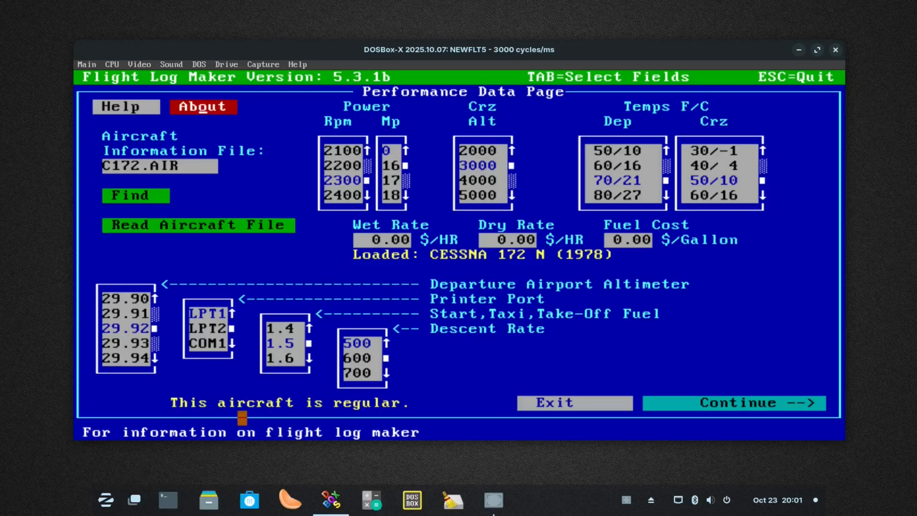
Try to calculate the flight log with manifold pressure 16 and an empty navigation page, and return to the performance data
{"action": "left_click", "coordinate": [396, 151]}
{"action": "left_click", "coordinate": [396, 166]}
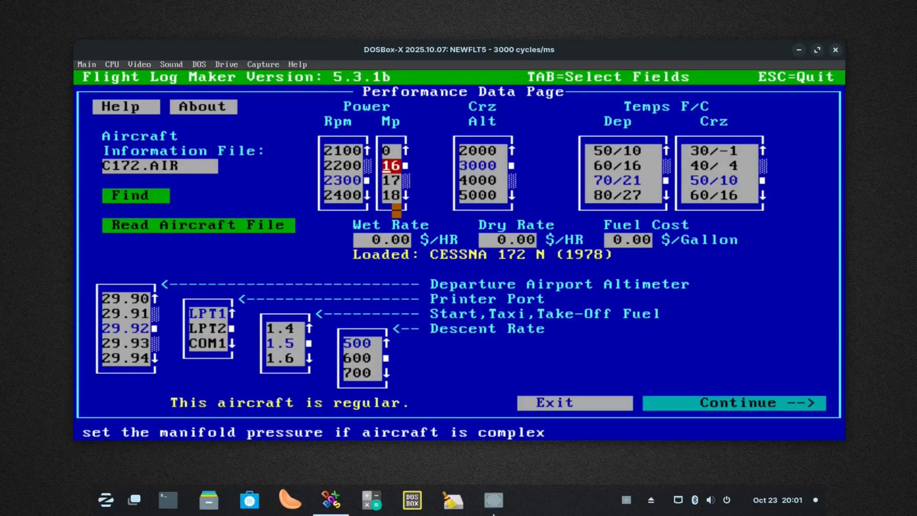
{"action": "left_click", "coordinate": [720, 403]}
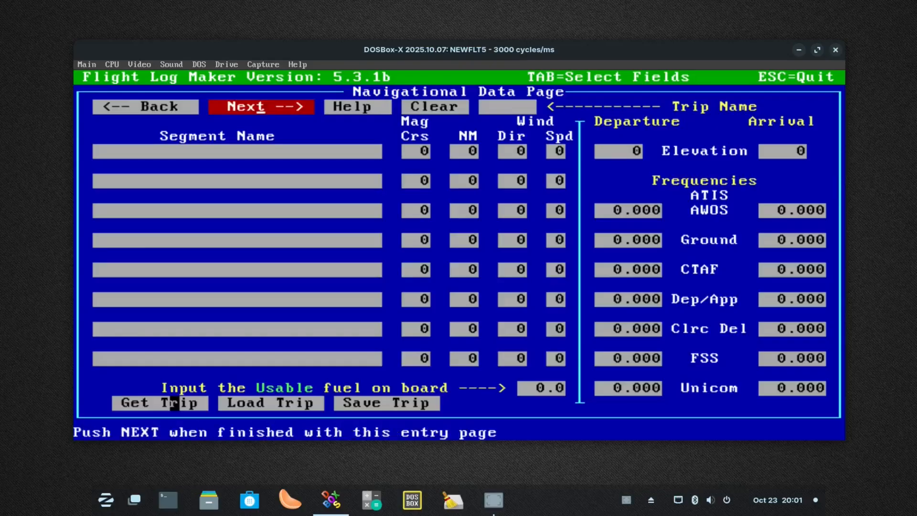
{"action": "left_click", "coordinate": [293, 106]}
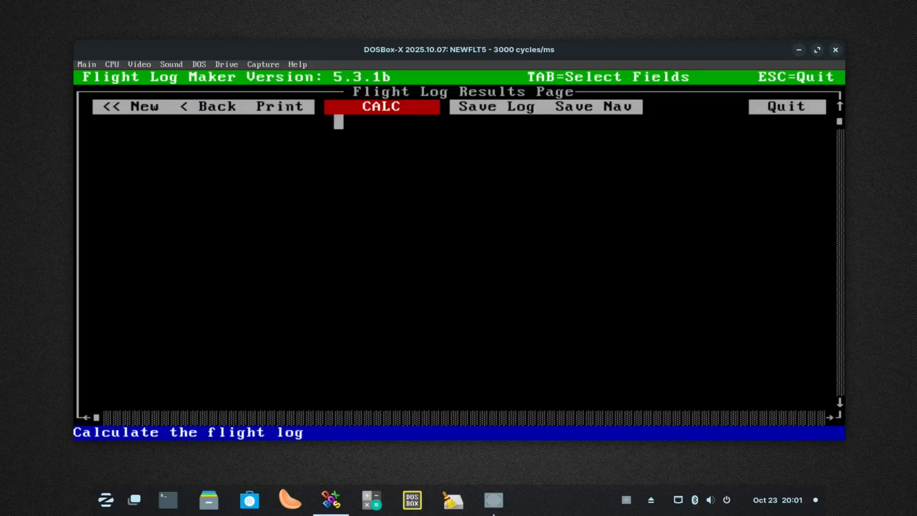
{"action": "left_click", "coordinate": [387, 106]}
{"action": "left_click", "coordinate": [377, 196]}
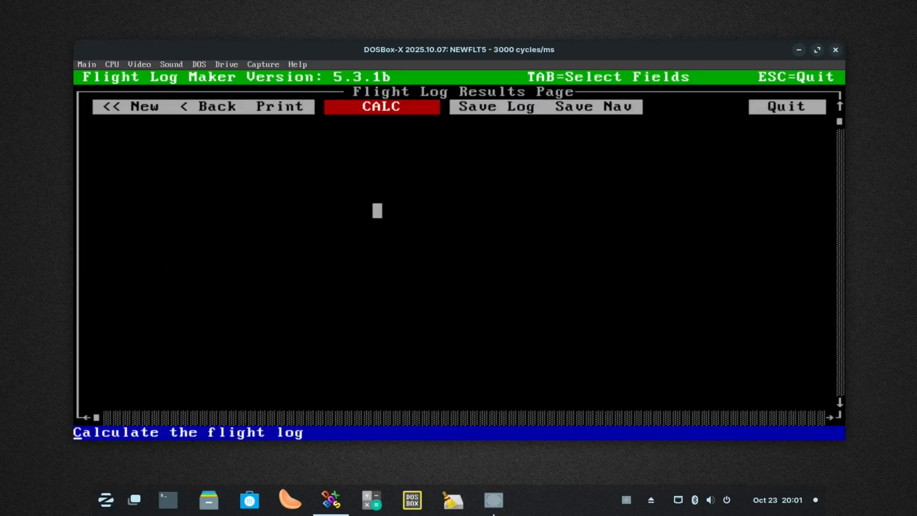
{"action": "left_click", "coordinate": [136, 106]}
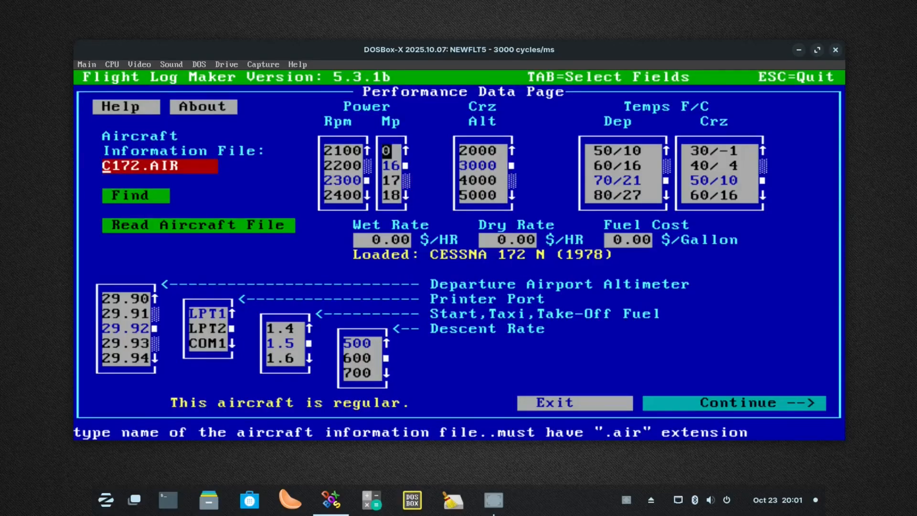
Set the manifold pressure to 0 and the fuel cost to 7.50 $/gallon
{"action": "left_click", "coordinate": [385, 151]}
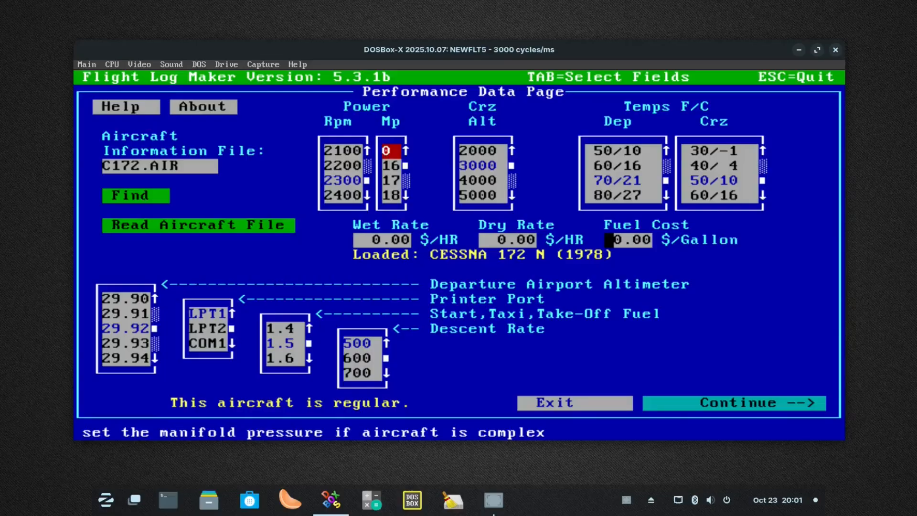
{"action": "left_click", "coordinate": [612, 240]}
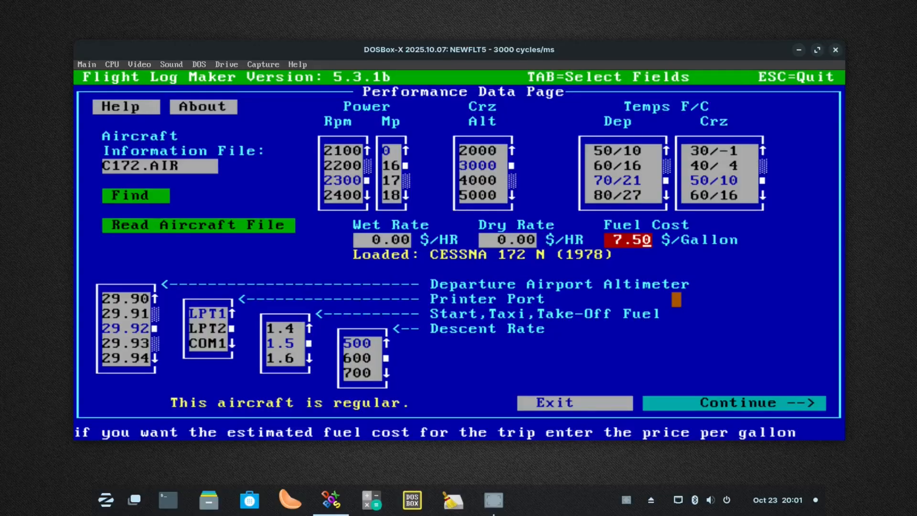
Choose a cruise altitude of 3000, a departure temperature of 70/21 and a cruise temperature of 60/16
{"action": "left_click", "coordinate": [484, 165]}
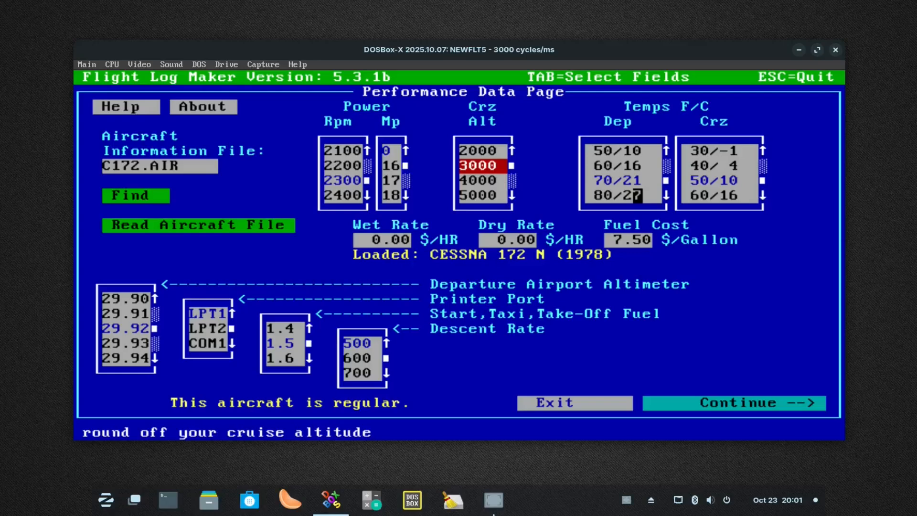
{"action": "left_click", "coordinate": [620, 180]}
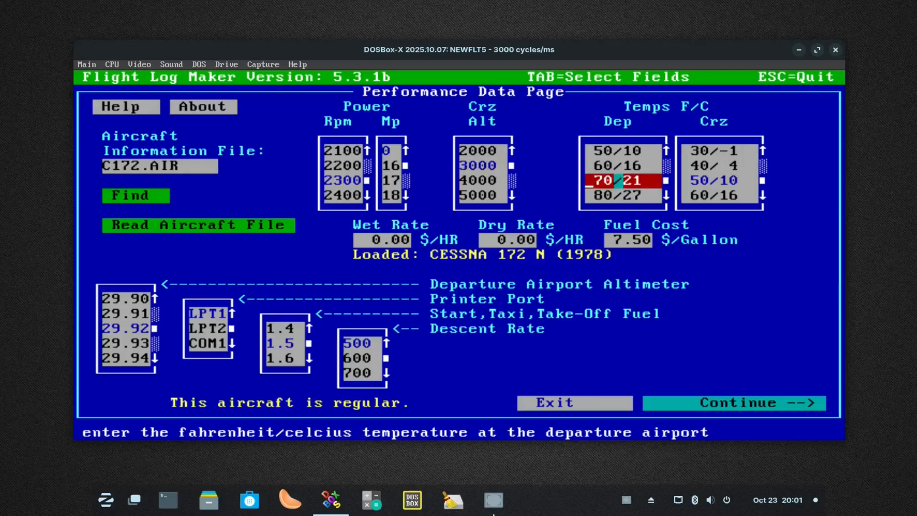
{"action": "left_click", "coordinate": [705, 181]}
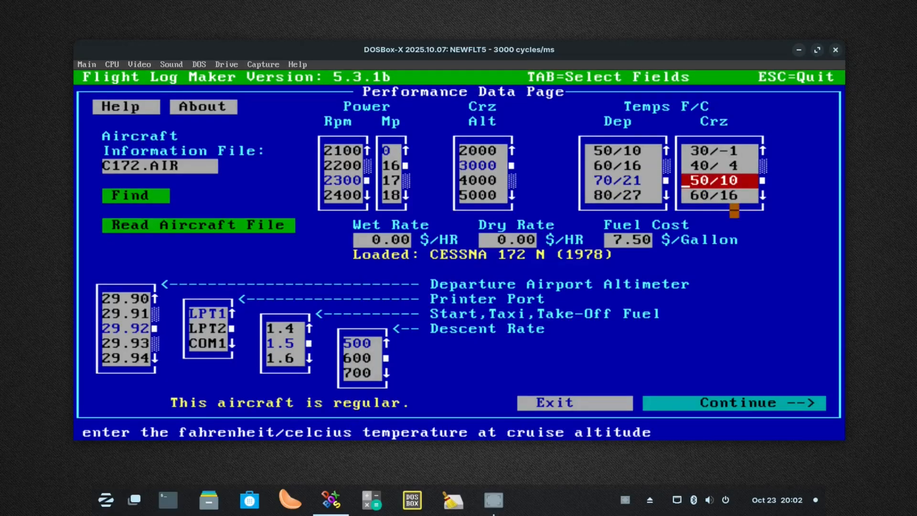
{"action": "left_click", "coordinate": [725, 195]}
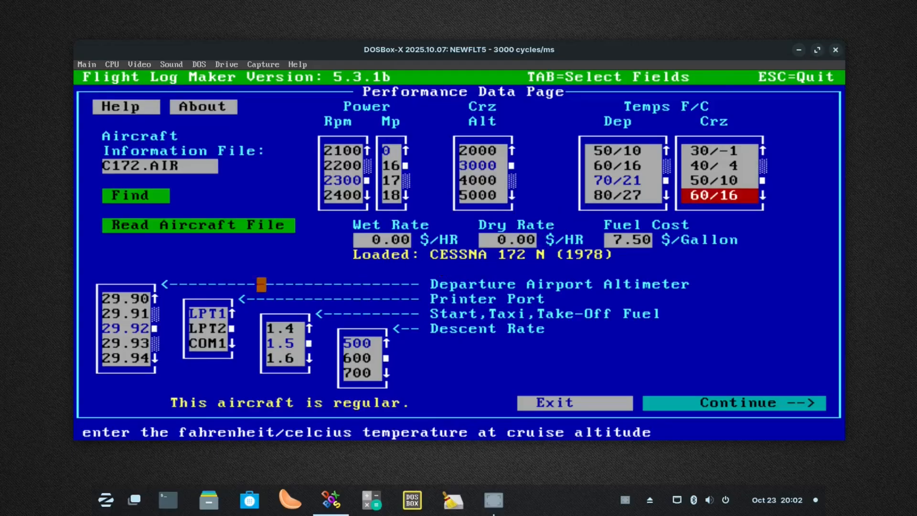
Select altimeter setting 29.92, printer port LPT1, start/taxi/take-off fuel 1.5 and descent rate 500
{"action": "left_click", "coordinate": [115, 328]}
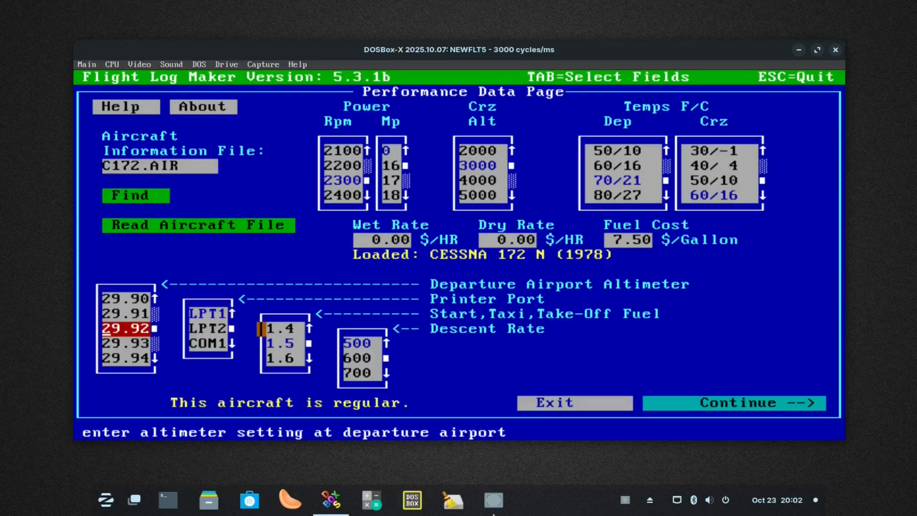
{"action": "left_click", "coordinate": [203, 314]}
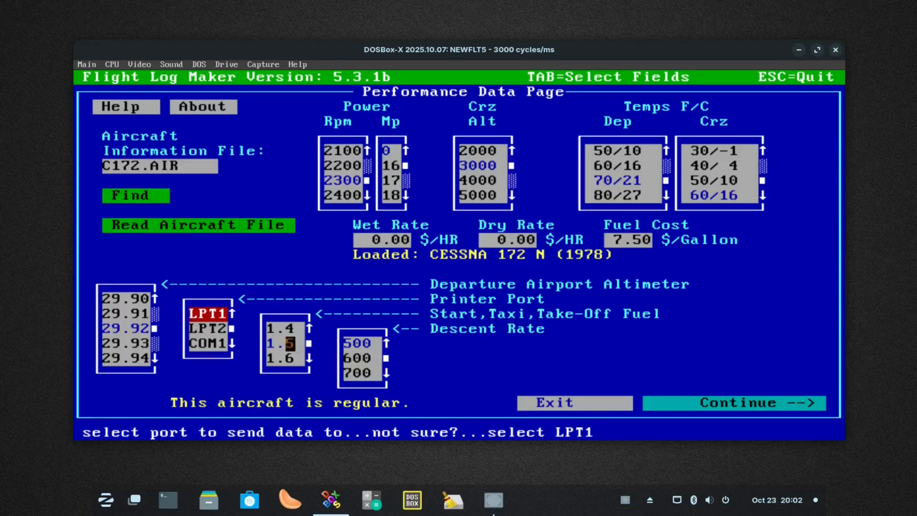
{"action": "left_click", "coordinate": [287, 343]}
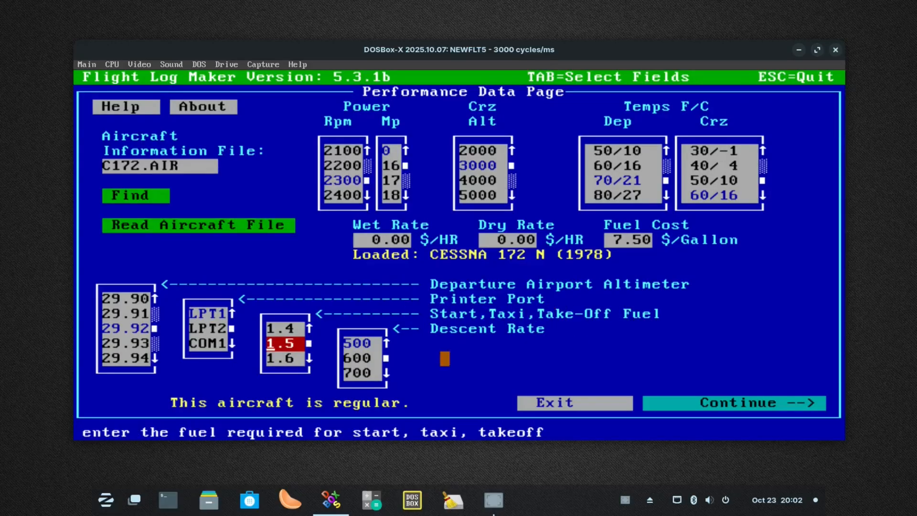
{"action": "left_click", "coordinate": [366, 343]}
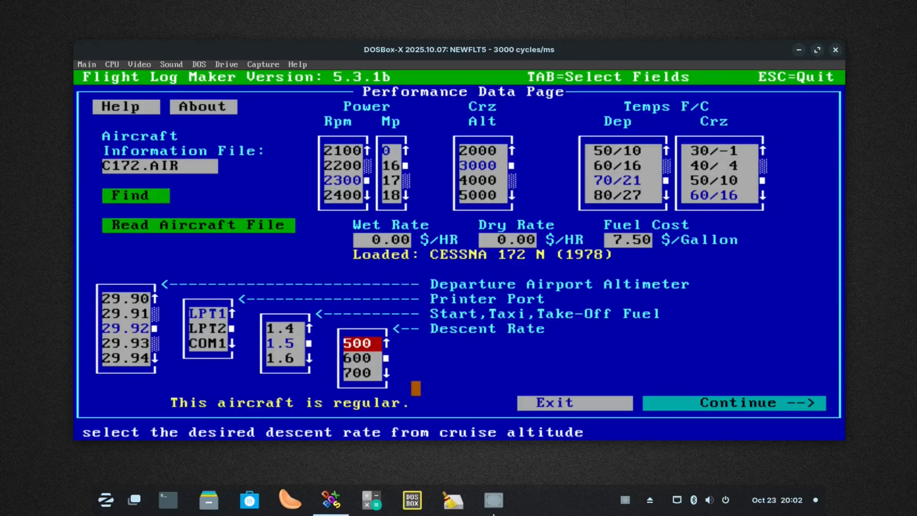
Continue to the Navigational Data Page, get the saved trip INDMSN and load its data onto the page
{"action": "left_click", "coordinate": [793, 403]}
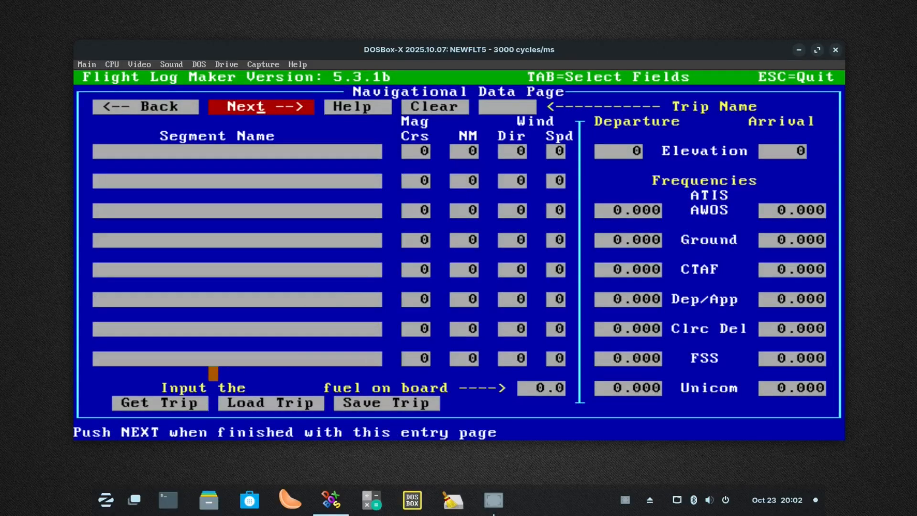
{"action": "left_click", "coordinate": [164, 400]}
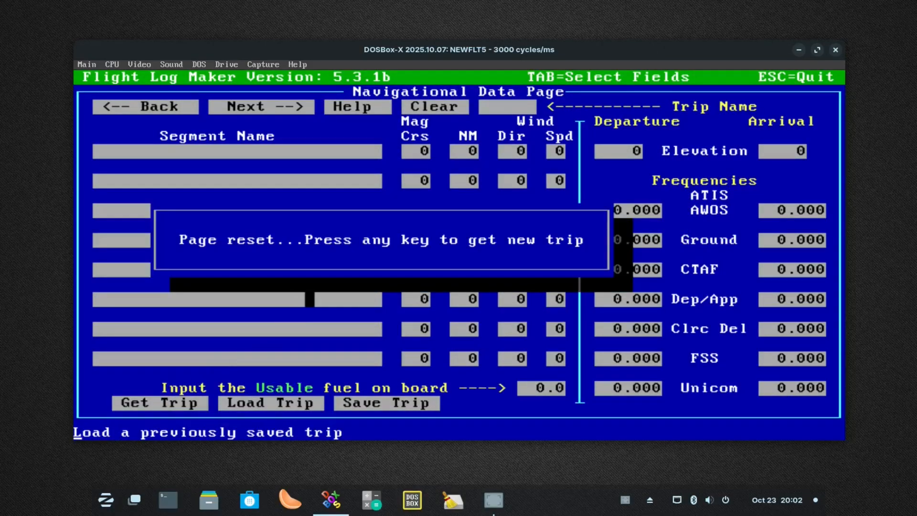
{"action": "key", "text": "Return"}
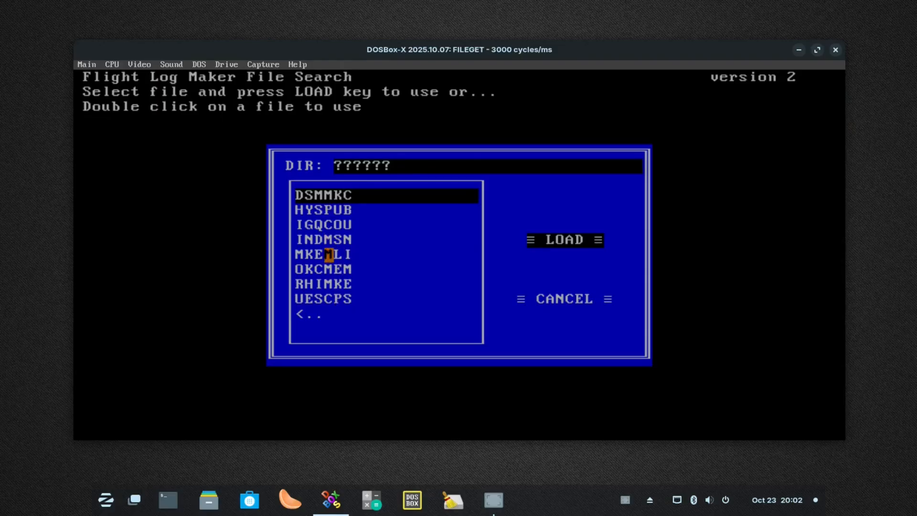
{"action": "left_click", "coordinate": [329, 239]}
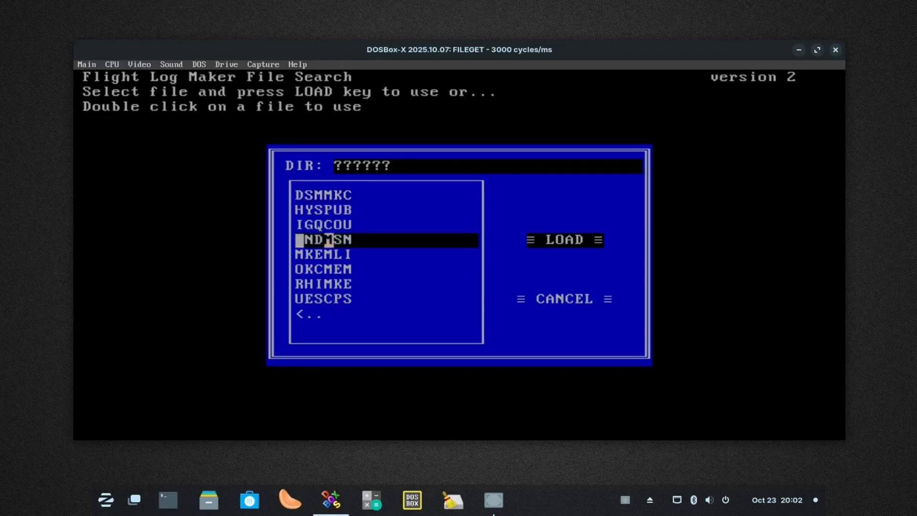
{"action": "left_click", "coordinate": [570, 240]}
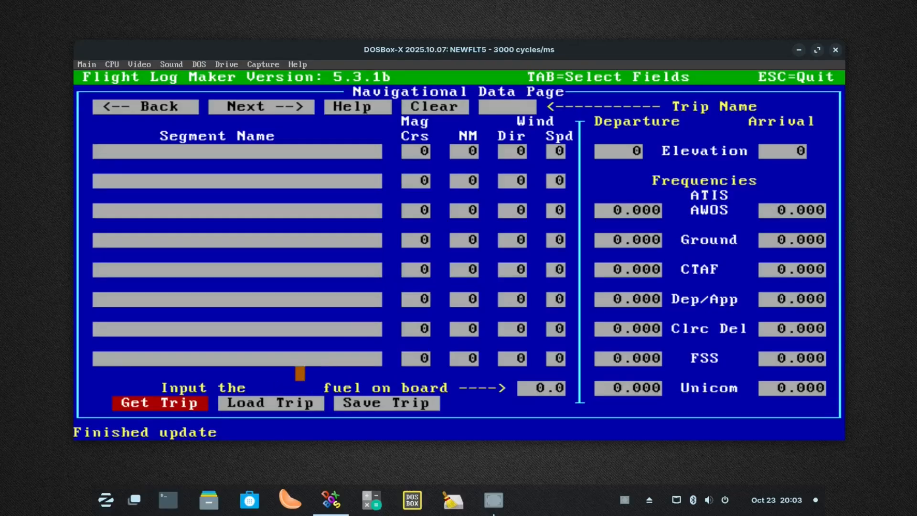
{"action": "left_click", "coordinate": [289, 403]}
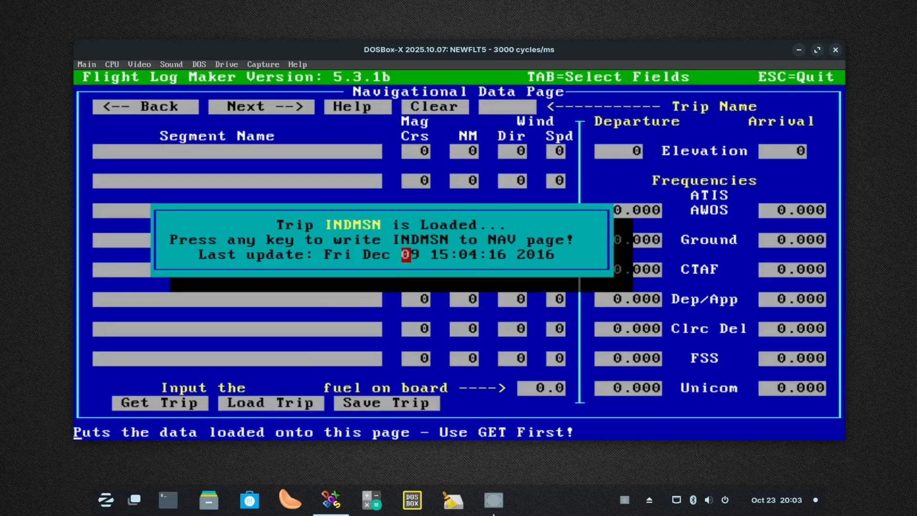
{"action": "key", "text": "Return"}
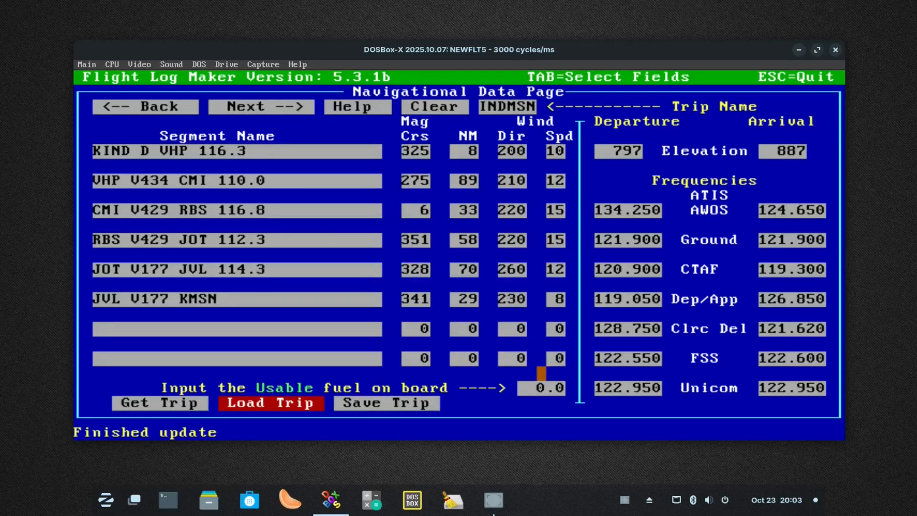
Set the usable fuel on board to 40 and calculate the flight log
{"action": "left_click", "coordinate": [542, 388]}
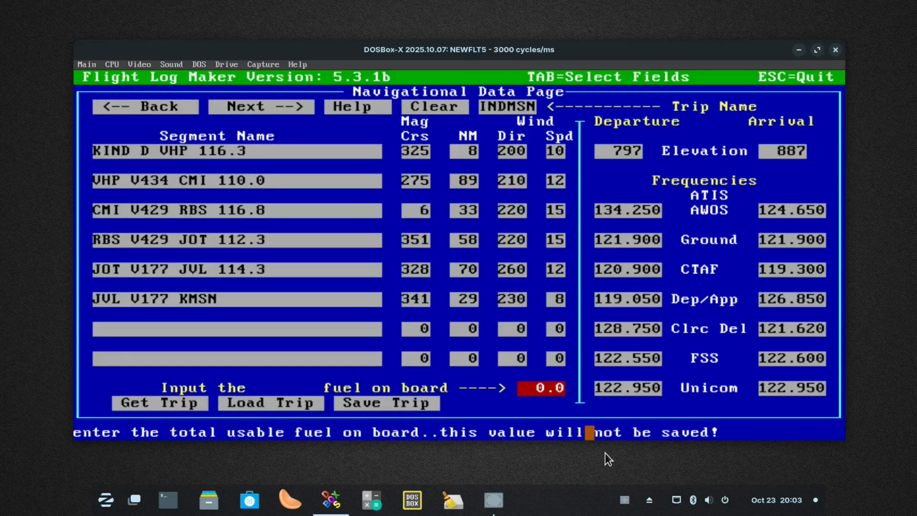
{"action": "type", "text": "40"}
{"action": "left_click", "coordinate": [270, 106]}
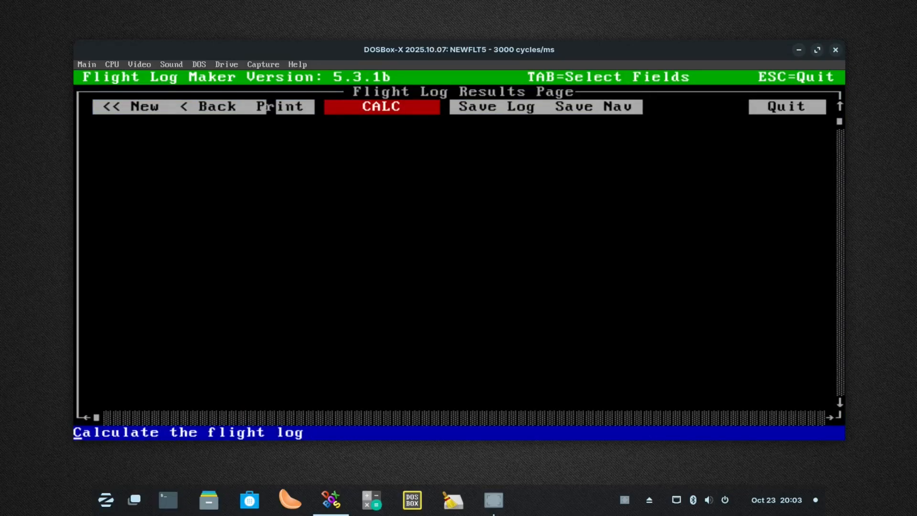
{"action": "left_click", "coordinate": [360, 106]}
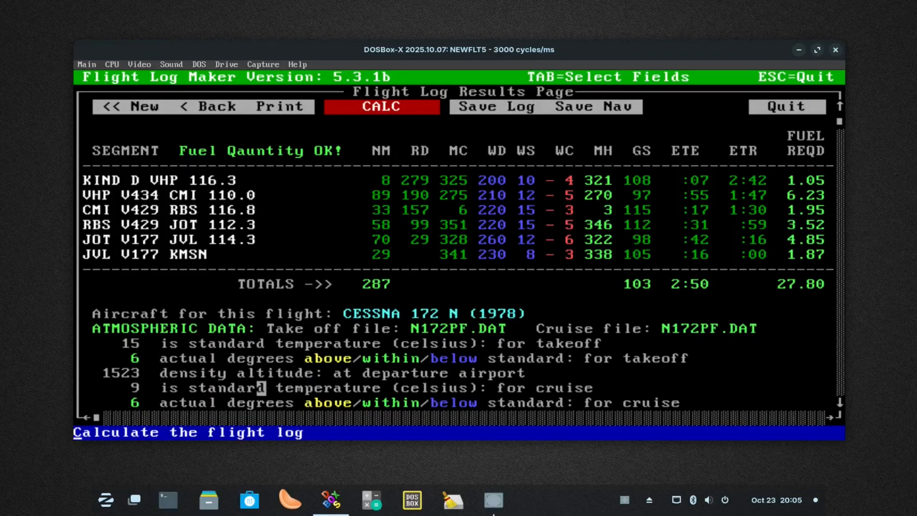
Read through the calculated flight log from the segment table down to the climb/descent data
{"action": "left_click", "coordinate": [840, 402]}
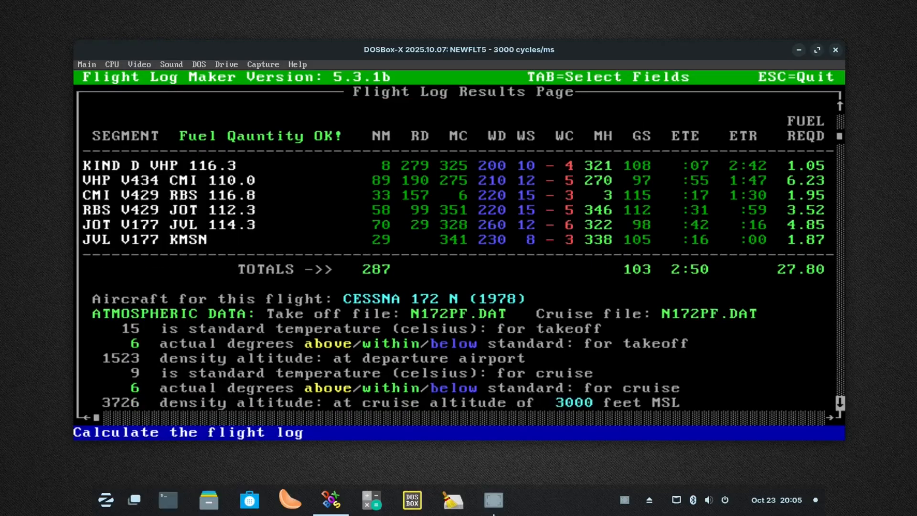
{"action": "left_click", "coordinate": [840, 402]}
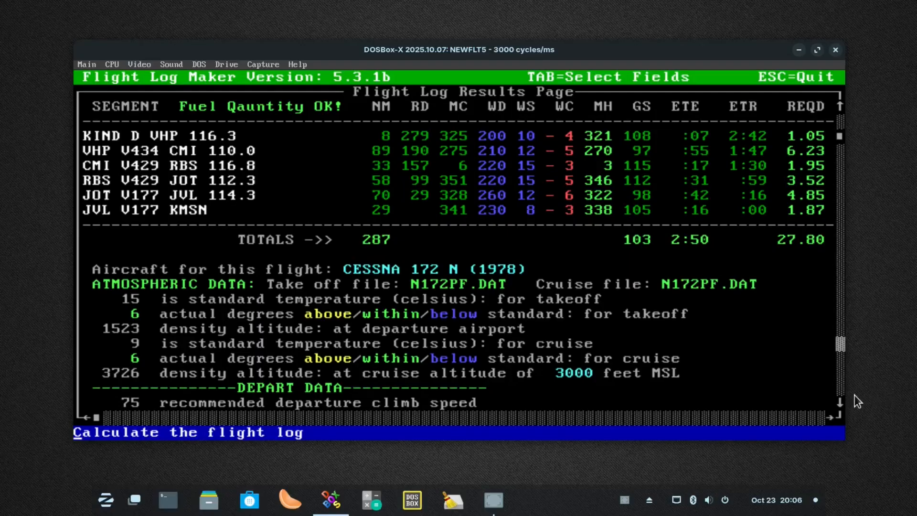
{"action": "left_click", "coordinate": [841, 403]}
{"action": "left_click", "coordinate": [840, 403]}
{"action": "left_click", "coordinate": [841, 403]}
{"action": "left_click", "coordinate": [840, 403]}
{"action": "left_click", "coordinate": [840, 403]}
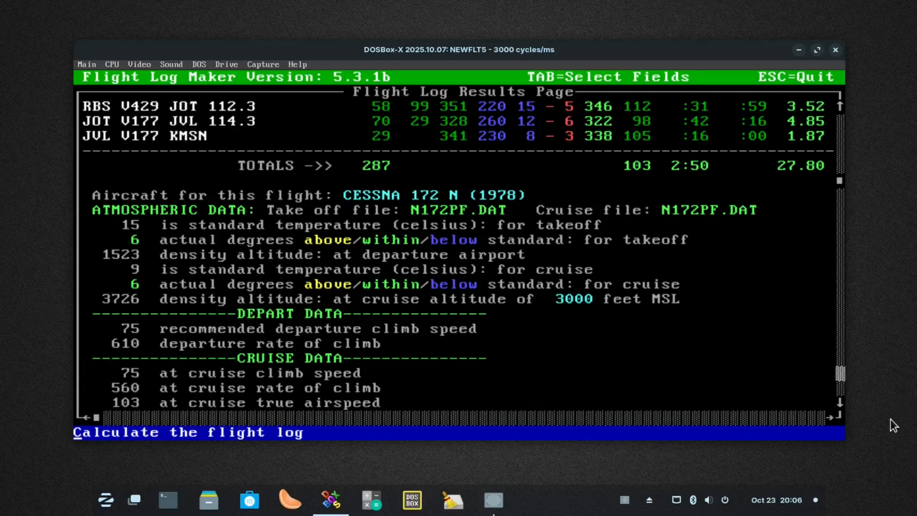
{"action": "left_click", "coordinate": [839, 403]}
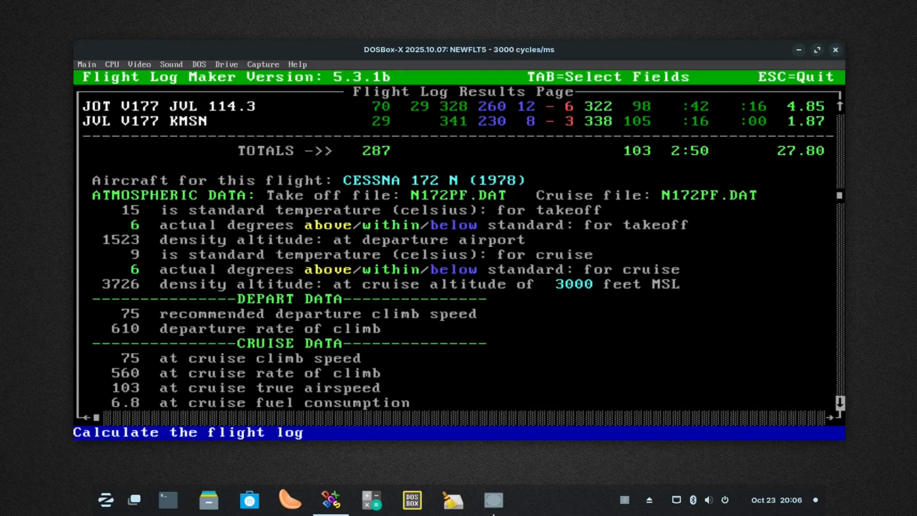
{"action": "left_click", "coordinate": [839, 403]}
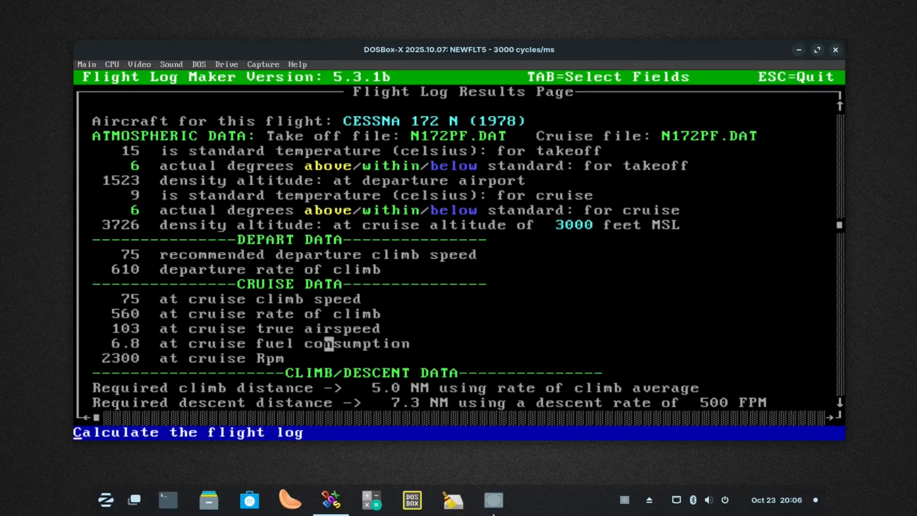
Read the rest of the flight log down to the estimated costs and return to its segment table
{"action": "left_click", "coordinate": [840, 403]}
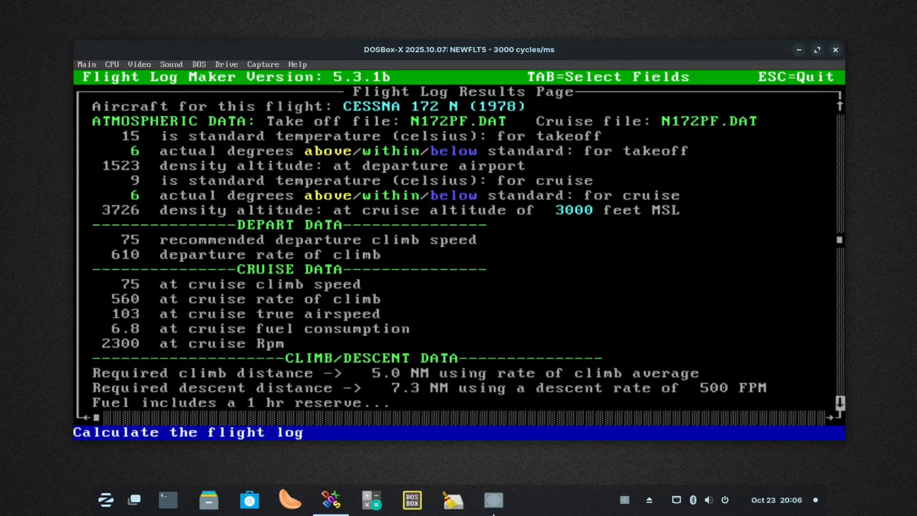
{"action": "left_click", "coordinate": [840, 403]}
{"action": "left_click", "coordinate": [840, 402]}
{"action": "left_click", "coordinate": [841, 403]}
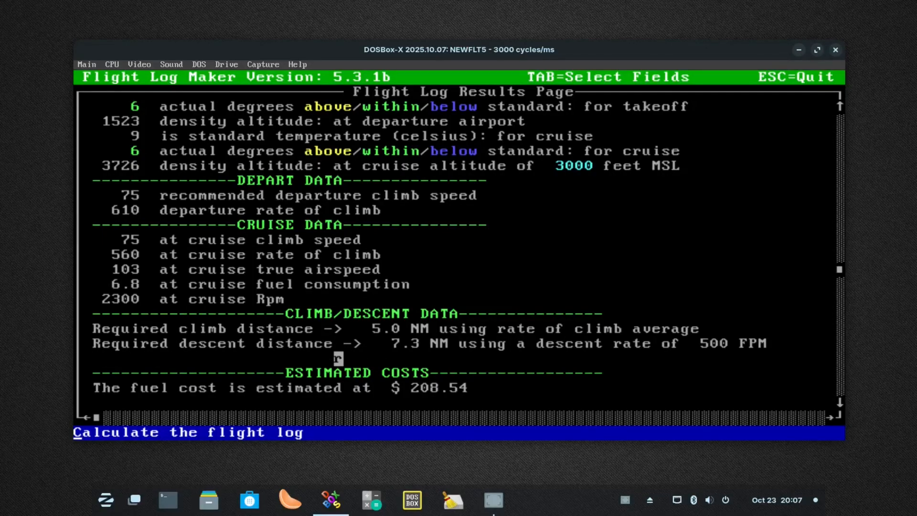
{"action": "left_click", "coordinate": [839, 403]}
{"action": "left_click", "coordinate": [839, 403]}
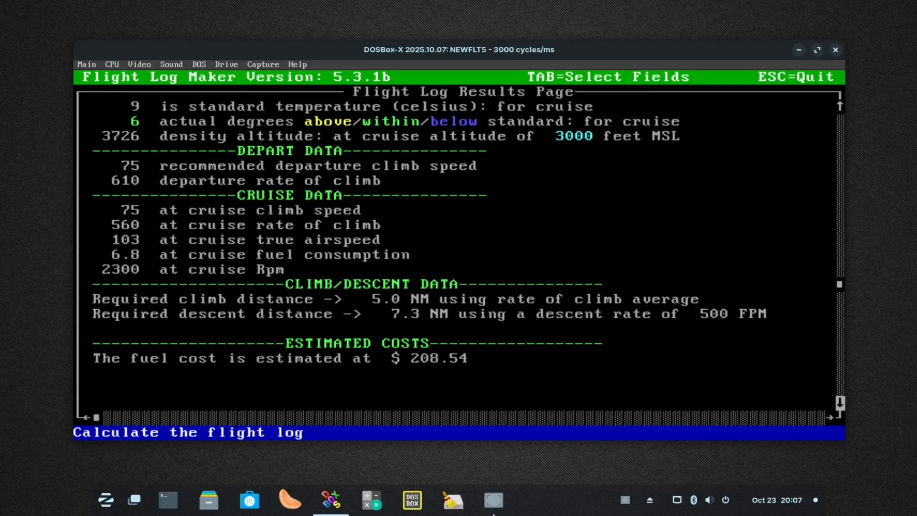
{"action": "left_click", "coordinate": [840, 403]}
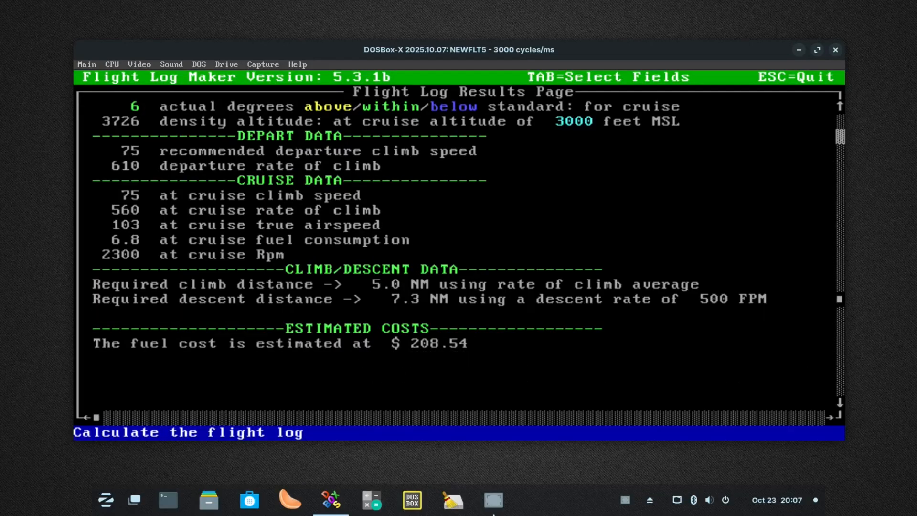
{"action": "left_click_drag", "start_coordinate": [839, 299], "coordinate": [839, 122]}
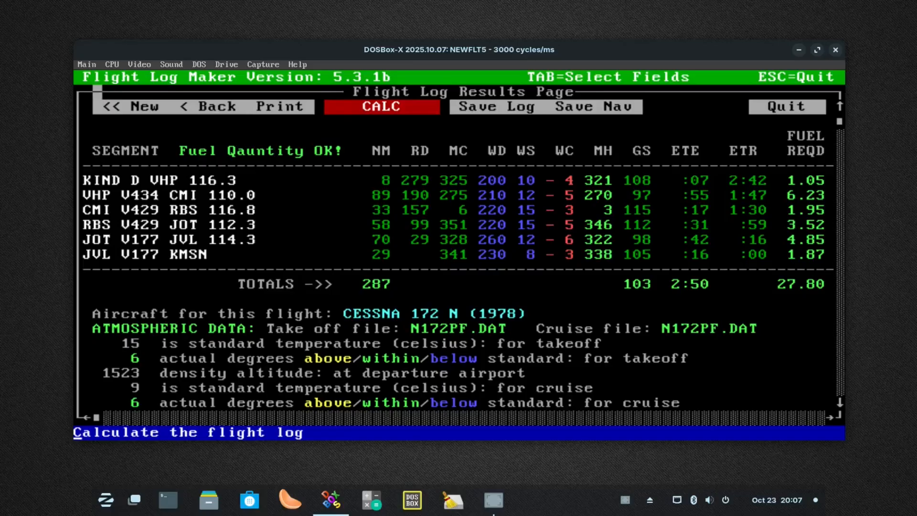
Try to calculate the flight log with a magnetic course of 370 for the KIND D VHP segment on the Navigational Data Page
{"action": "left_click", "coordinate": [117, 106]}
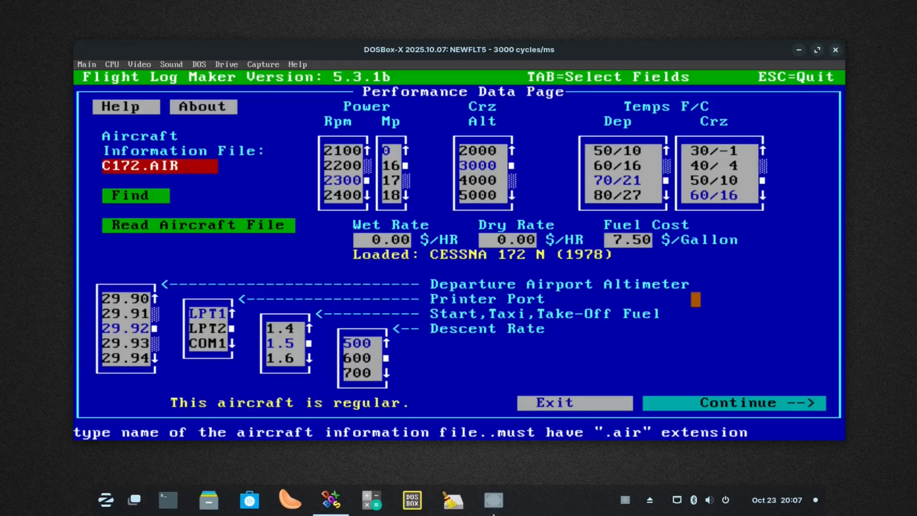
{"action": "left_click", "coordinate": [774, 403]}
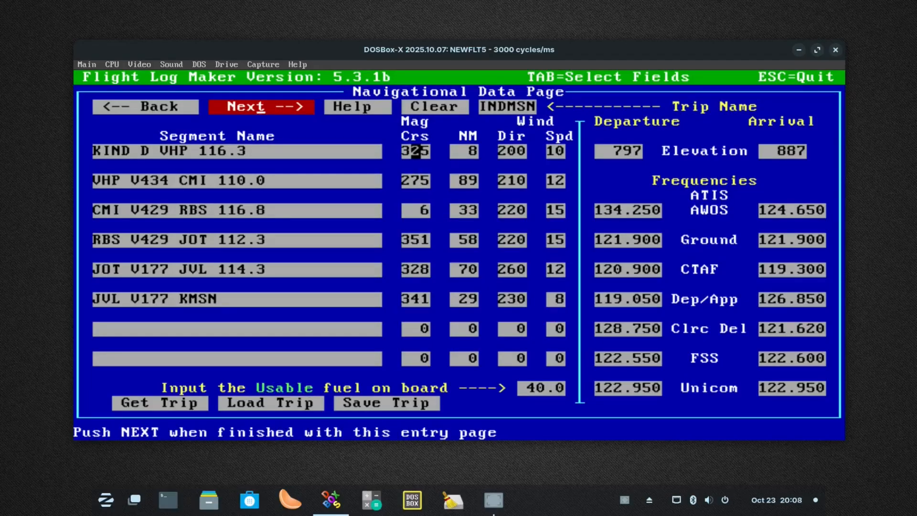
{"action": "left_click", "coordinate": [416, 151]}
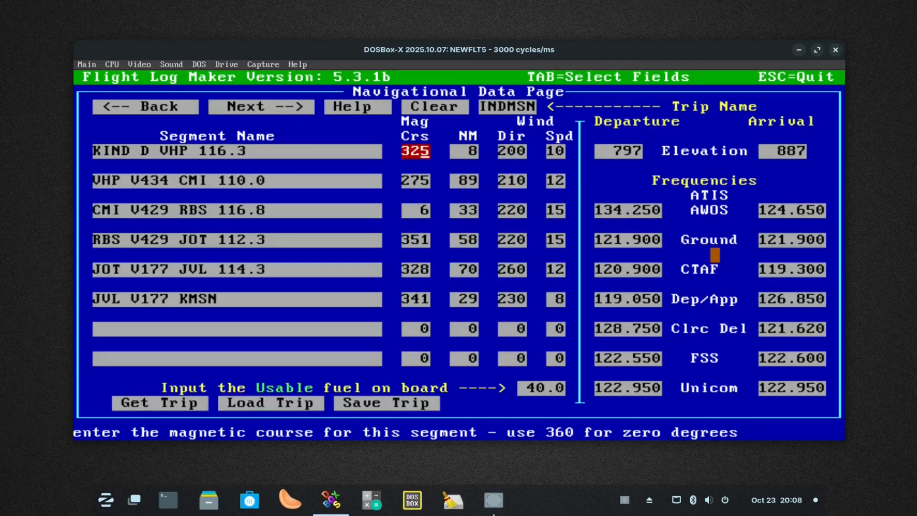
{"action": "type", "text": "370"}
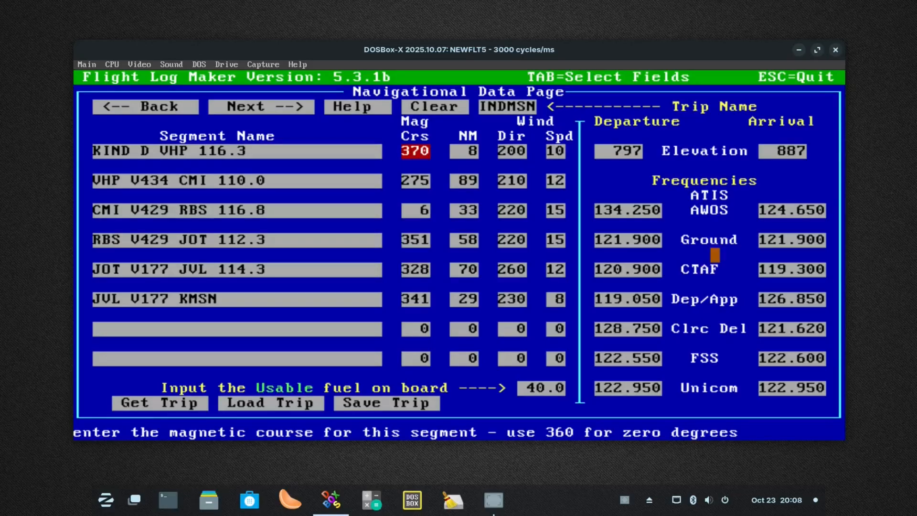
{"action": "left_click", "coordinate": [292, 106]}
{"action": "left_click", "coordinate": [387, 106]}
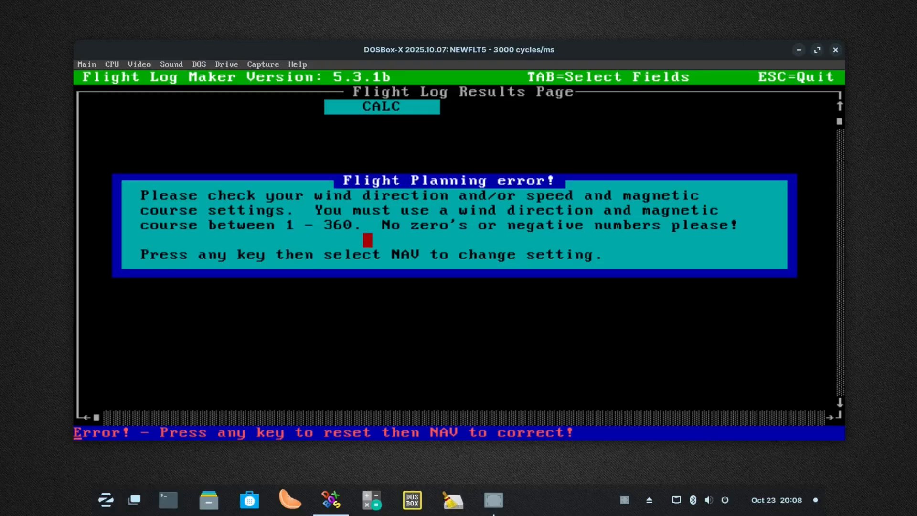
{"action": "key", "text": "Return"}
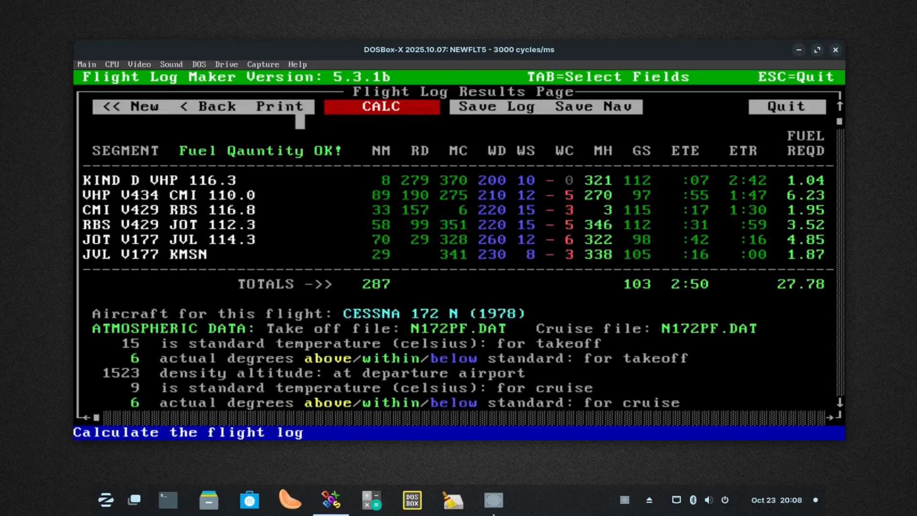
Go back to the Navigational Data Page and reload the saved INDMSN trip data to restore its magnetic course
{"action": "left_click", "coordinate": [231, 106]}
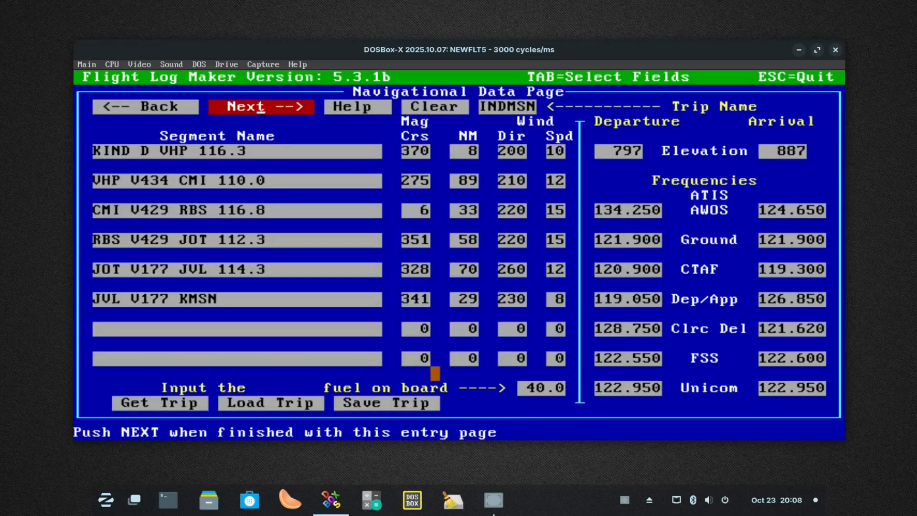
{"action": "left_click", "coordinate": [294, 403]}
{"action": "key", "text": "Return"}
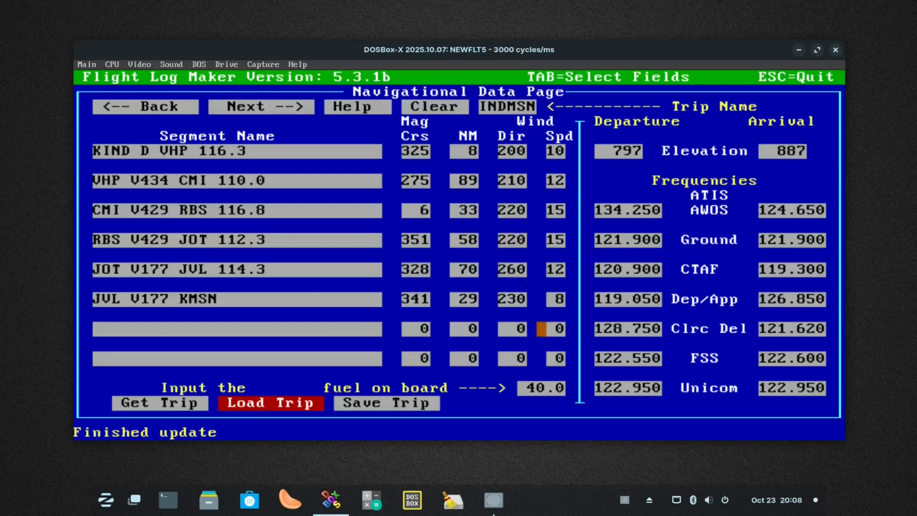
Set the usable fuel on board to 35 and calculate the flight log
{"action": "left_click", "coordinate": [531, 387]}
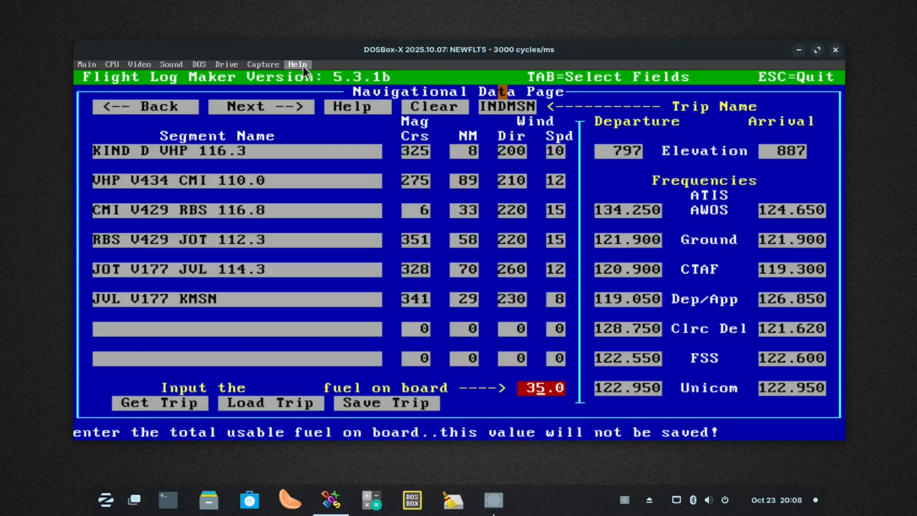
{"action": "left_click", "coordinate": [290, 106]}
{"action": "left_click", "coordinate": [368, 106]}
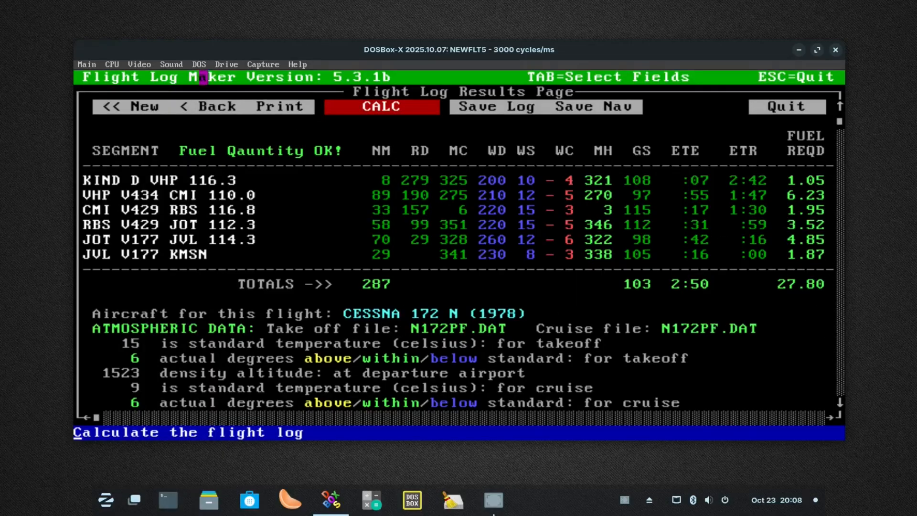
Set the usable fuel on board to 33, recalculate the flight log and check its reserve note near the estimated costs
{"action": "left_click", "coordinate": [213, 106]}
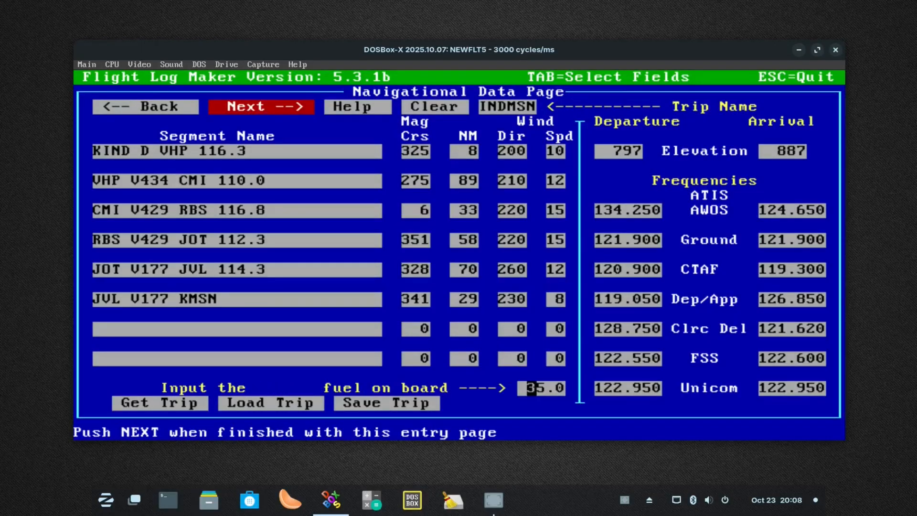
{"action": "left_click", "coordinate": [532, 388]}
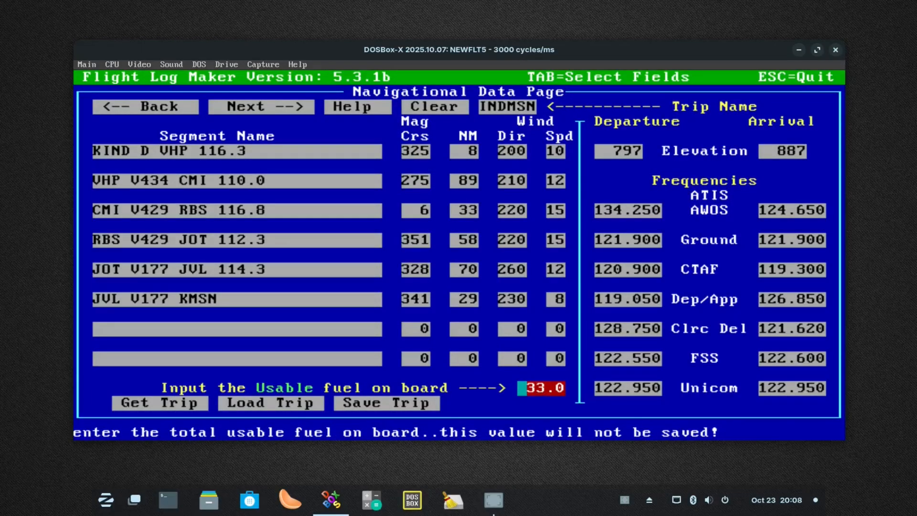
{"action": "left_click", "coordinate": [260, 106]}
{"action": "left_click", "coordinate": [261, 106]}
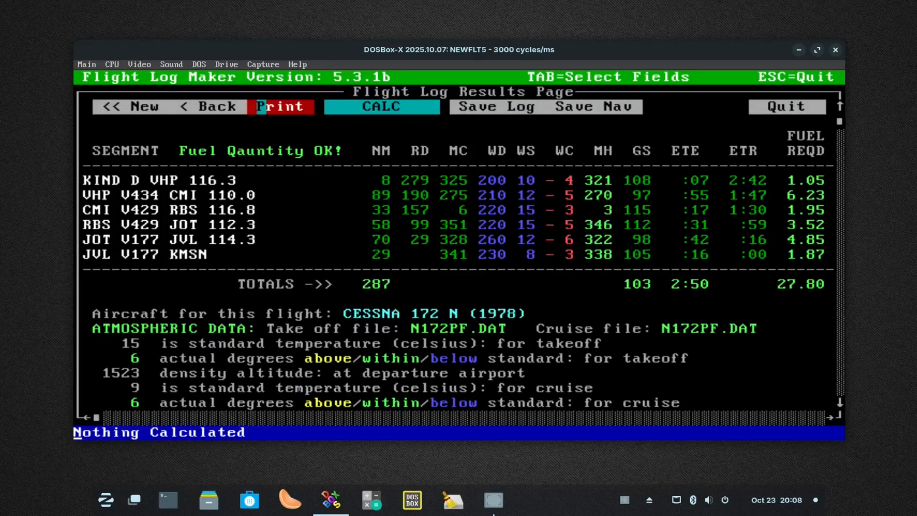
{"action": "left_click", "coordinate": [358, 106]}
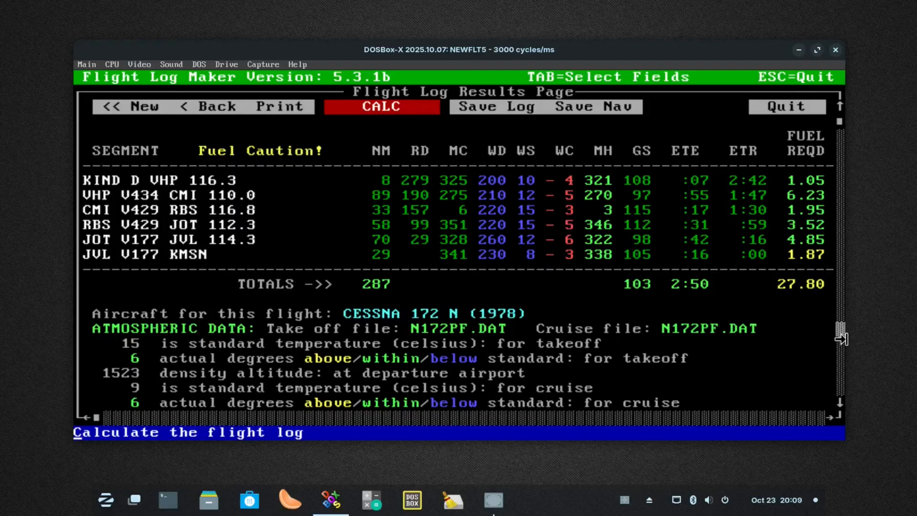
{"action": "left_click", "coordinate": [840, 358]}
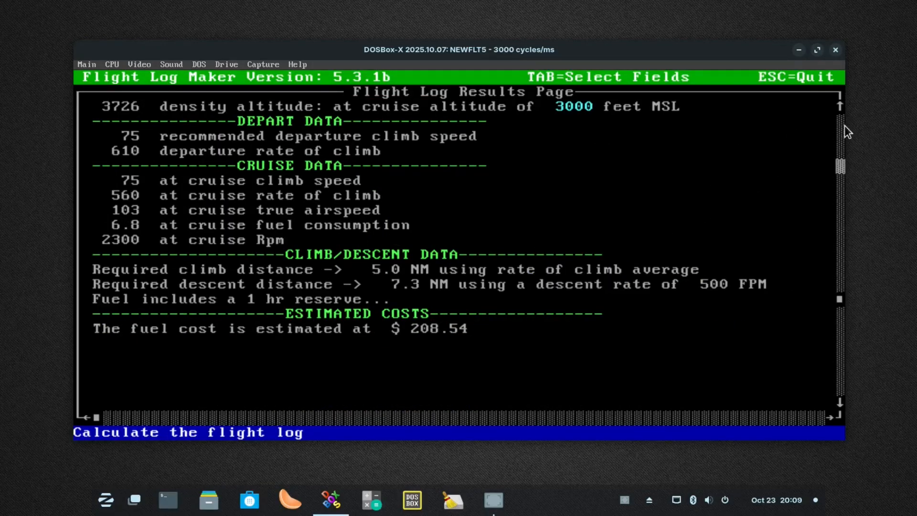
{"action": "left_click", "coordinate": [840, 124]}
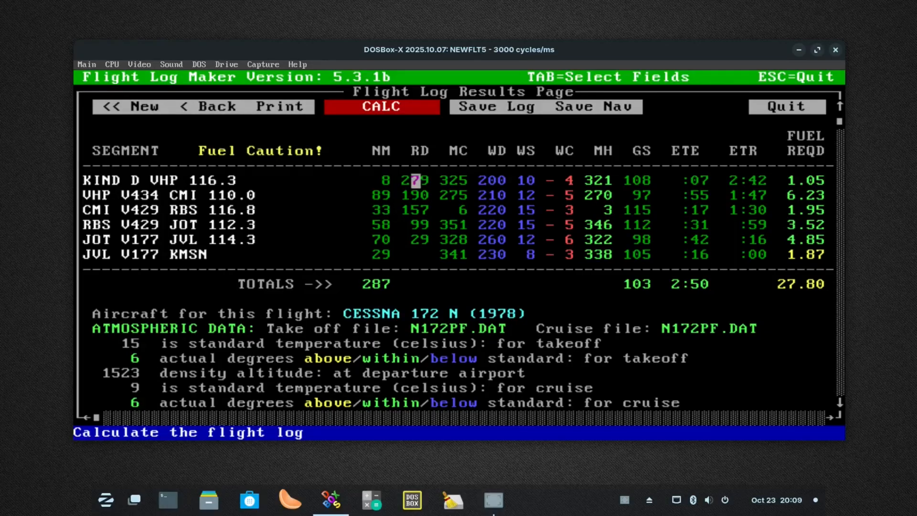
Set the usable fuel on board to 30 and recalculate the flight log
{"action": "left_click", "coordinate": [220, 106]}
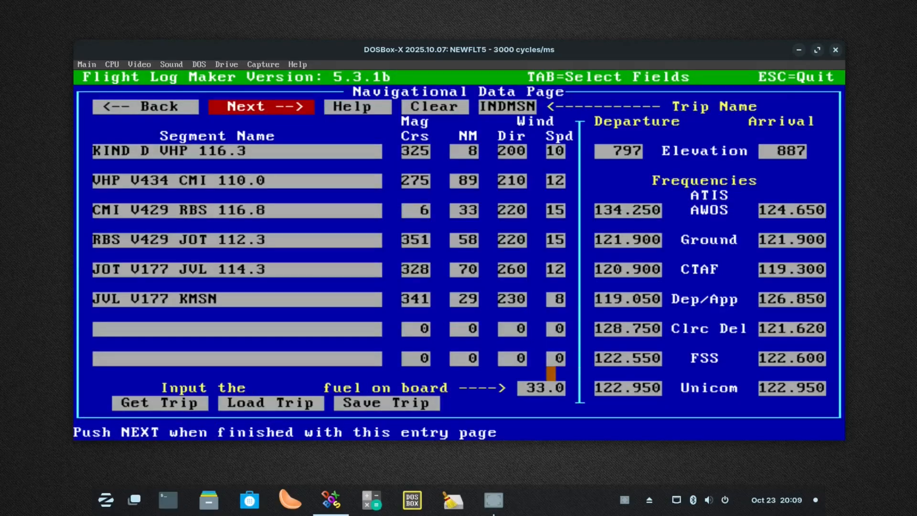
{"action": "left_click", "coordinate": [540, 388]}
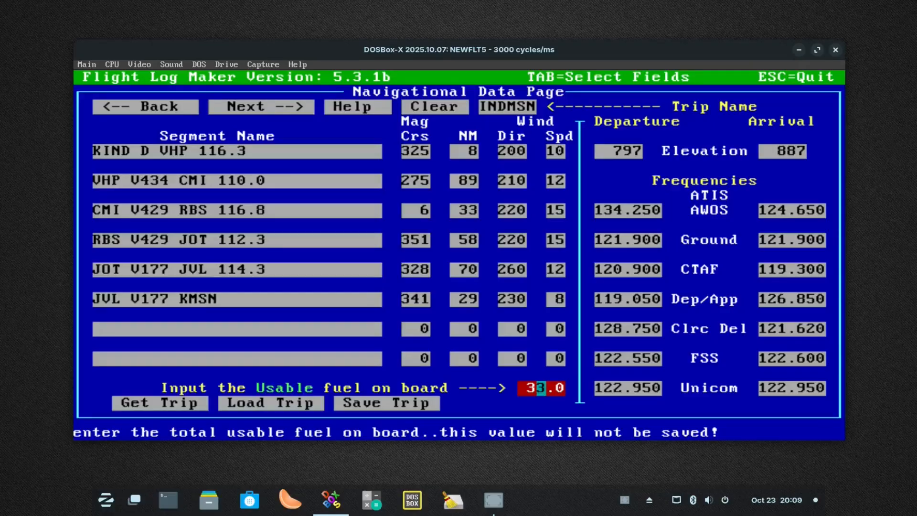
{"action": "type", "text": "0"}
{"action": "left_click", "coordinate": [252, 107]}
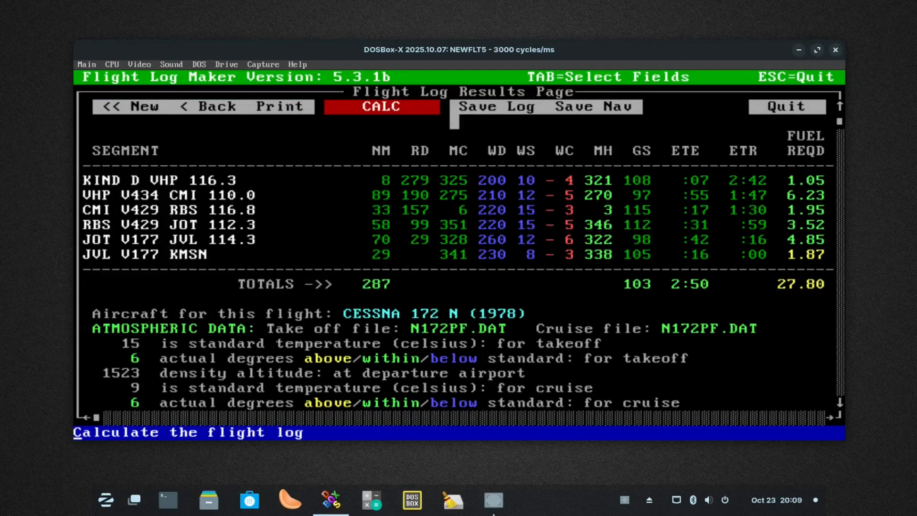
{"action": "left_click", "coordinate": [416, 106]}
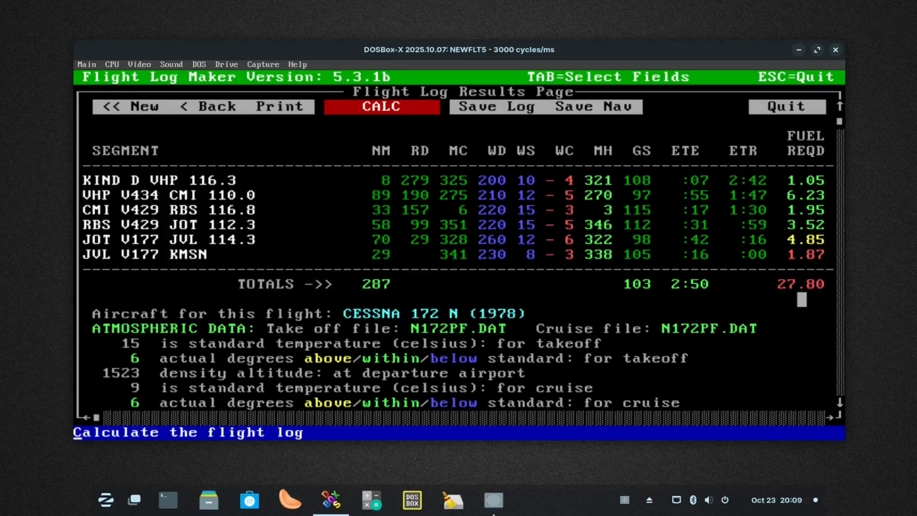
Check the fuel entry on the Navigational Data Page and review the flight log results down to the estimated costs
{"action": "left_click", "coordinate": [204, 106]}
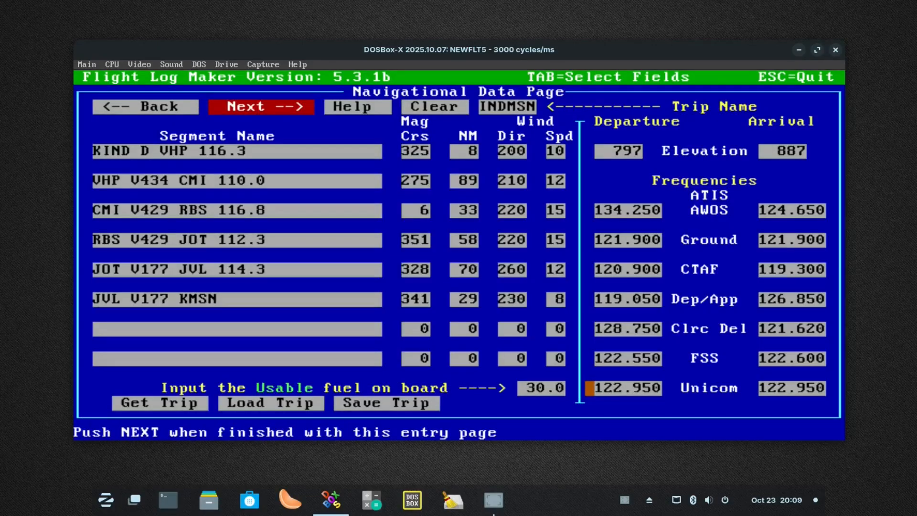
{"action": "left_click", "coordinate": [281, 107]}
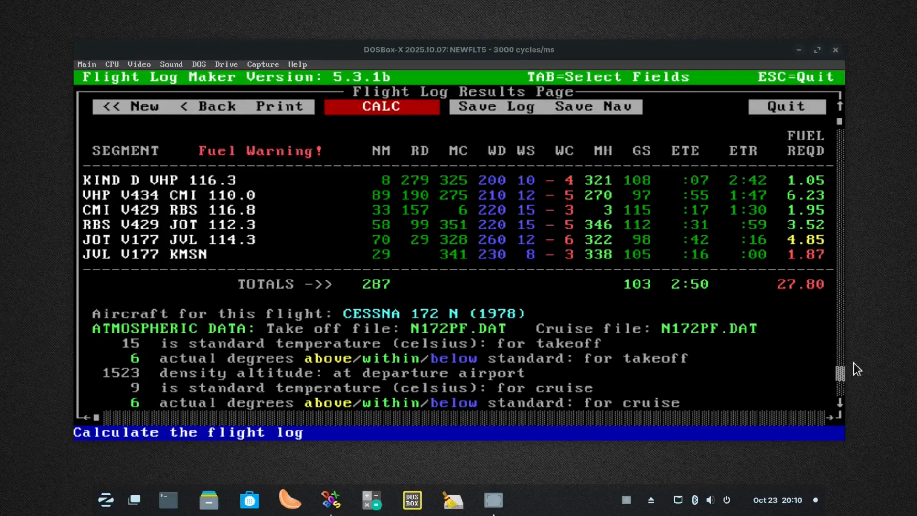
{"action": "left_click", "coordinate": [841, 358]}
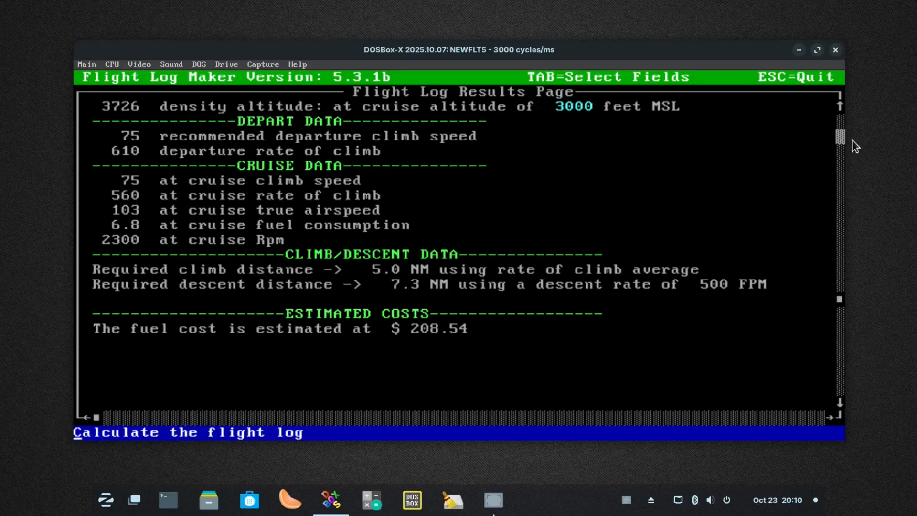
{"action": "left_click", "coordinate": [840, 140]}
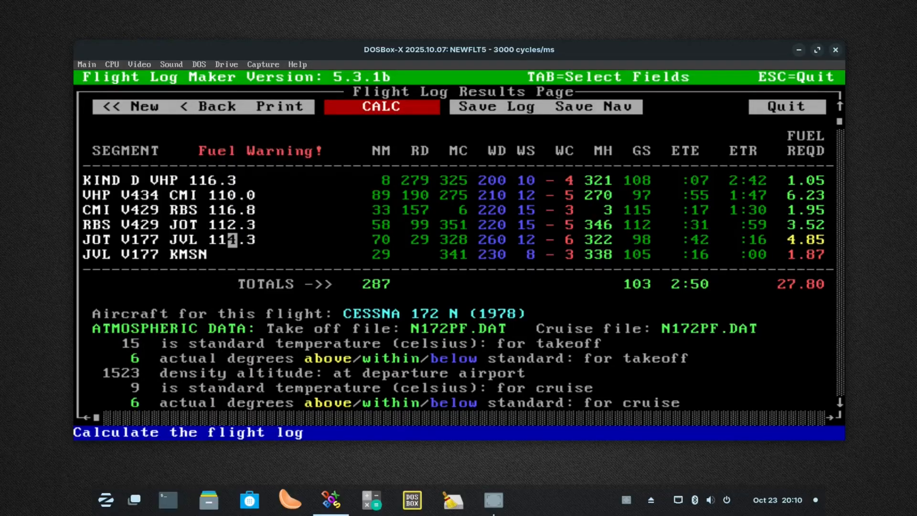
Set the usable fuel on board back to 40 and recalculate the flight log
{"action": "left_click", "coordinate": [232, 107]}
{"action": "left_click", "coordinate": [540, 387]}
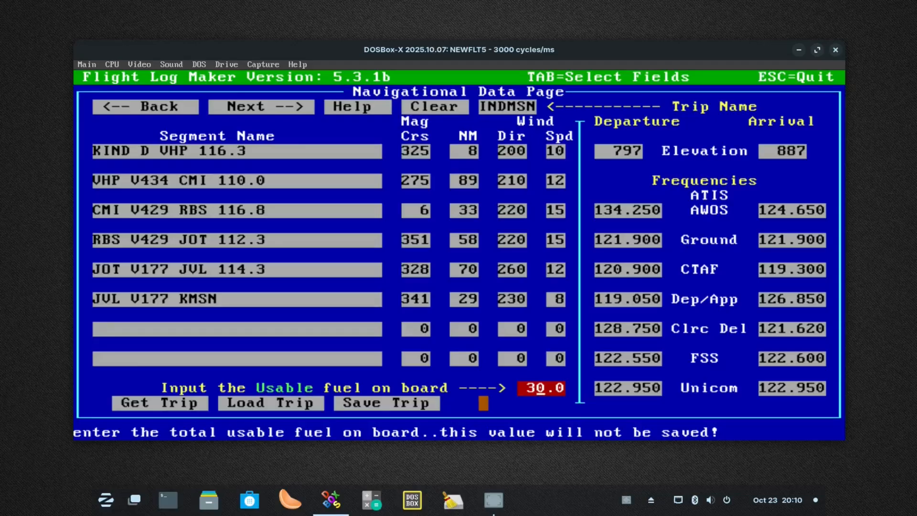
{"action": "type", "text": "4"}
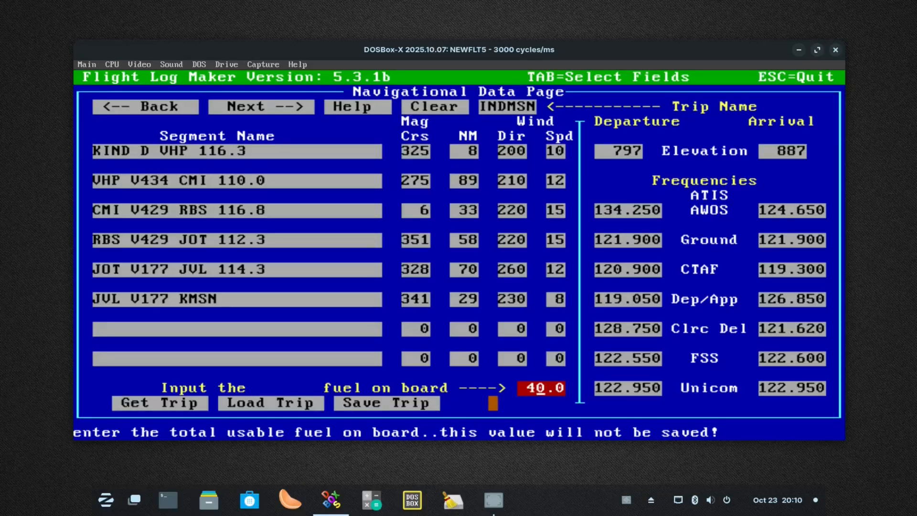
{"action": "left_click", "coordinate": [234, 108]}
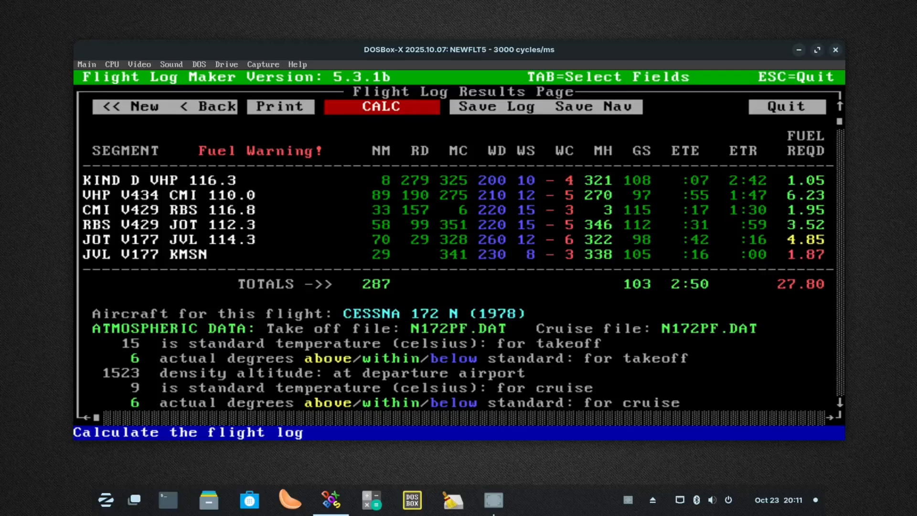
{"action": "left_click", "coordinate": [412, 106]}
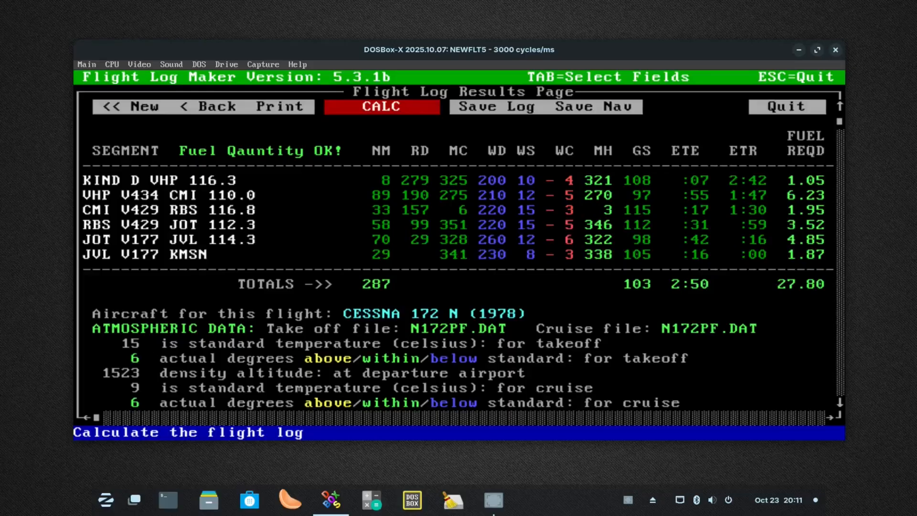
Look over the recalculated segment table and go back to the Navigational Data Page
{"action": "left_click", "coordinate": [841, 403]}
{"action": "left_click", "coordinate": [841, 402]}
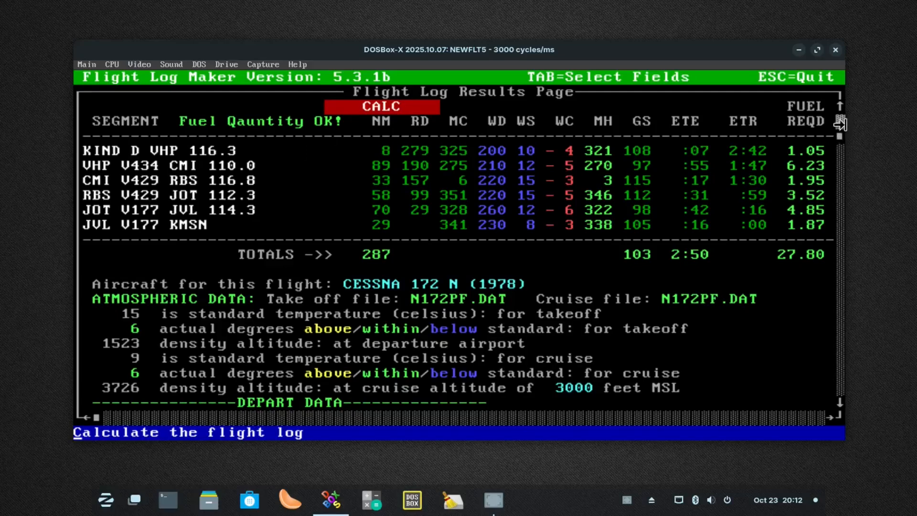
{"action": "left_click", "coordinate": [840, 123]}
{"action": "left_click", "coordinate": [213, 107]}
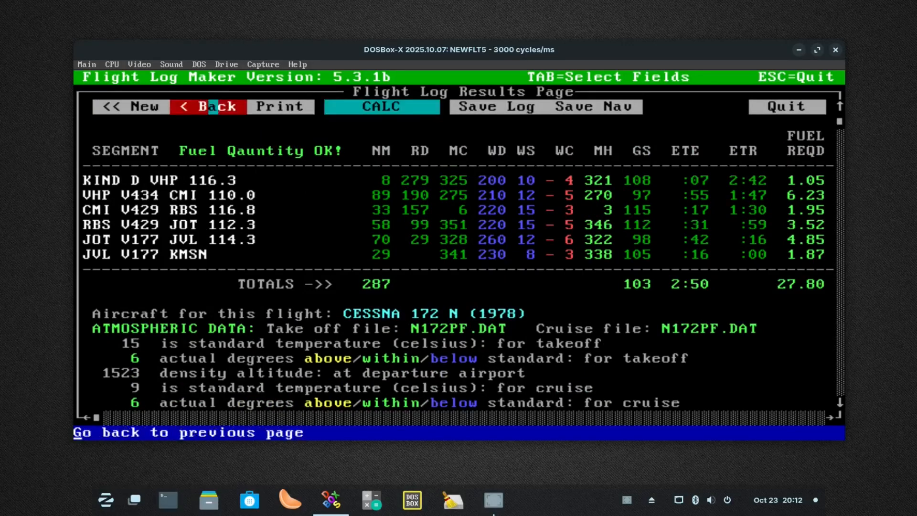
Go back to the Performance Data Page and set the cruise altitude to 8000
{"action": "left_click", "coordinate": [213, 106]}
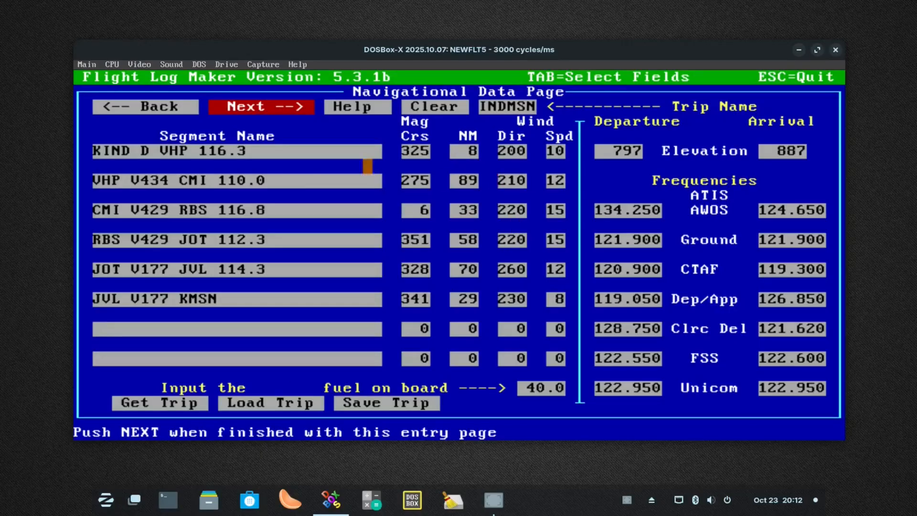
{"action": "left_click", "coordinate": [146, 106]}
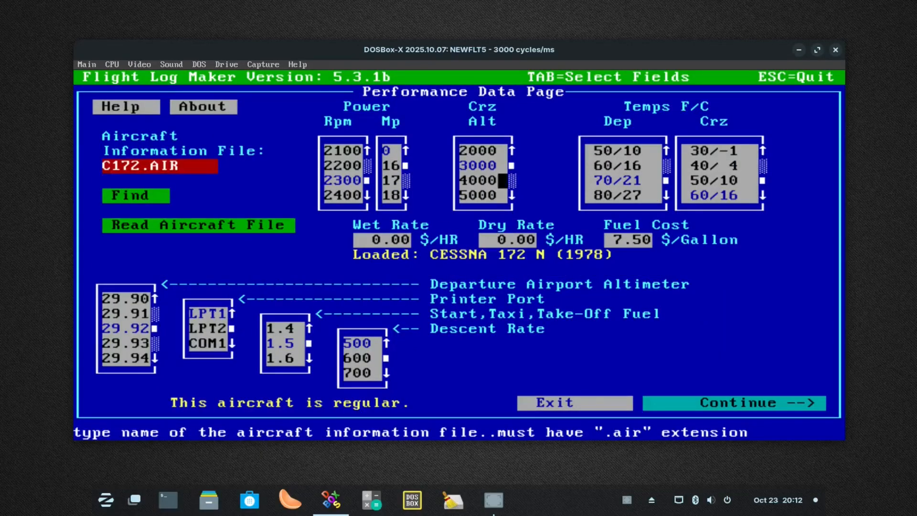
{"action": "left_click", "coordinate": [512, 195]}
{"action": "left_click", "coordinate": [512, 195]}
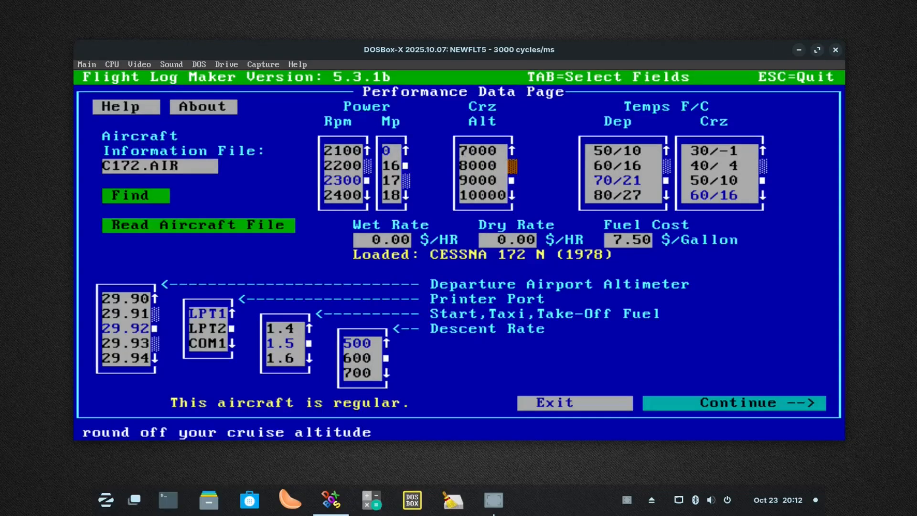
{"action": "left_click", "coordinate": [512, 166]}
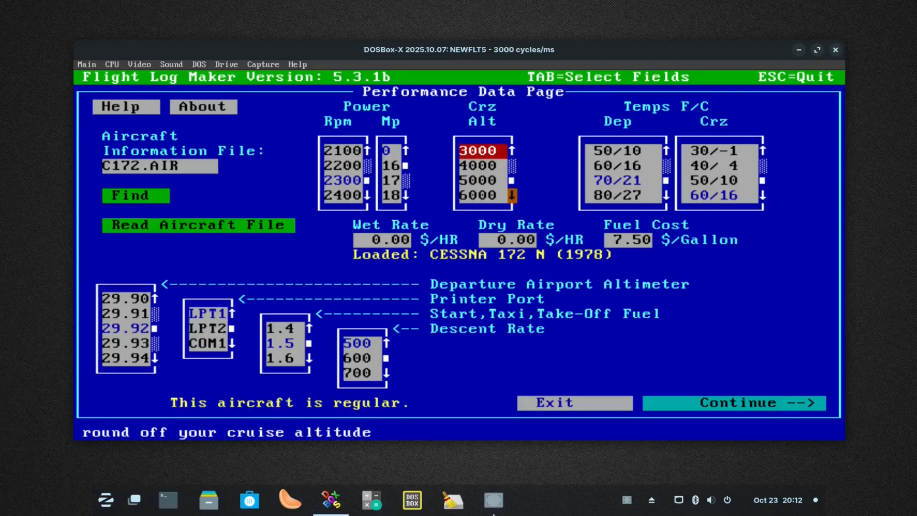
{"action": "left_click", "coordinate": [512, 195]}
{"action": "left_click", "coordinate": [512, 195]}
{"action": "left_click", "coordinate": [475, 165]}
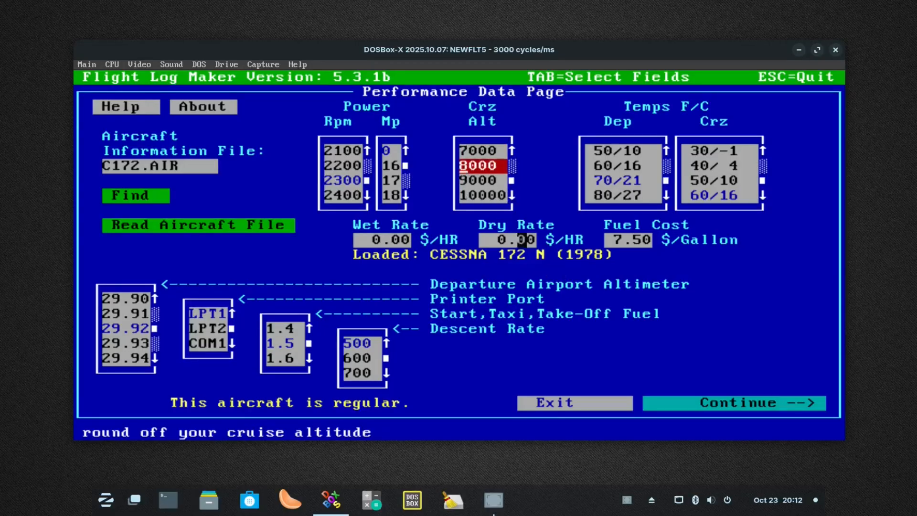
Set the cruise altitude back to 3000 on the Performance Data Page
{"action": "left_click", "coordinate": [512, 165]}
{"action": "left_click", "coordinate": [512, 165]}
{"action": "left_click", "coordinate": [492, 166]}
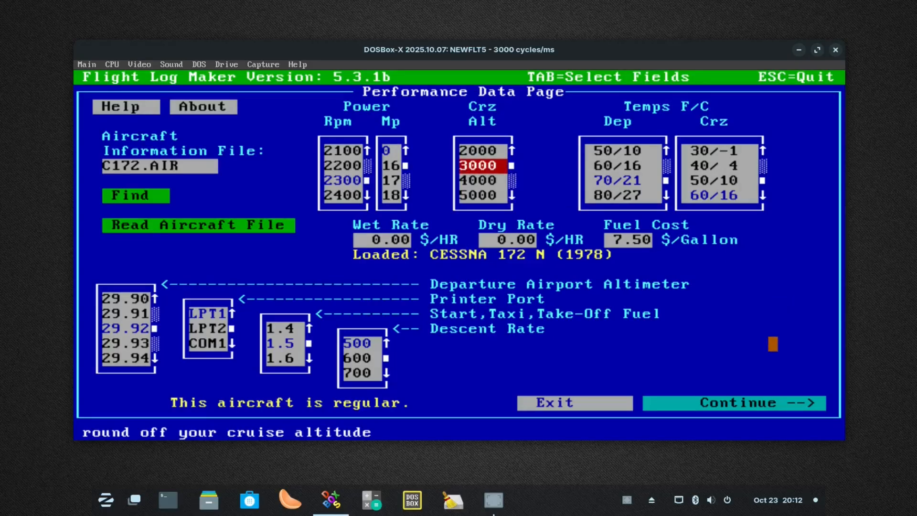
Return to the Flight Log Results Page and save the INDMSN flight log to a file
{"action": "left_click", "coordinate": [763, 403]}
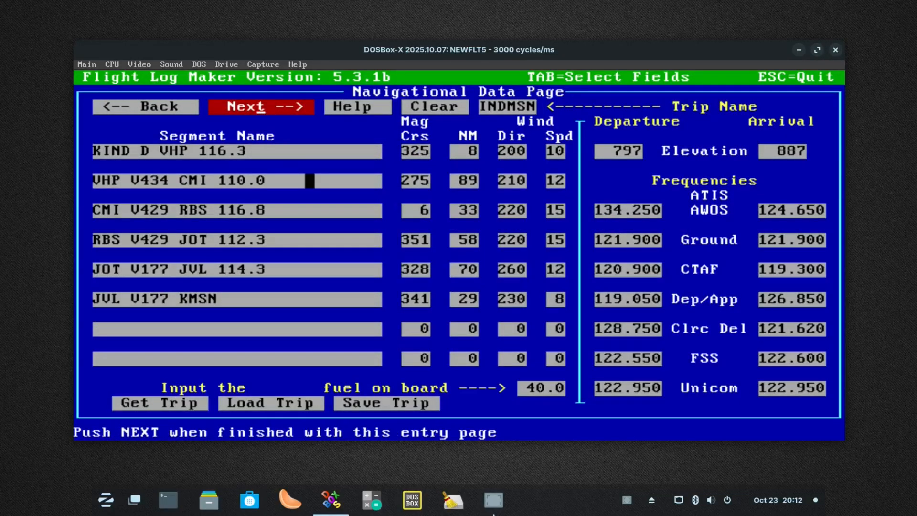
{"action": "left_click", "coordinate": [281, 108]}
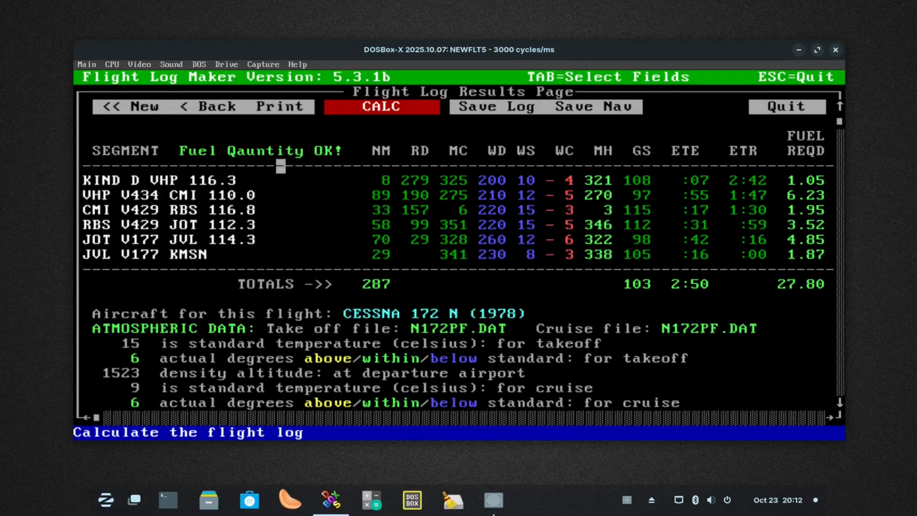
{"action": "left_click", "coordinate": [503, 106]}
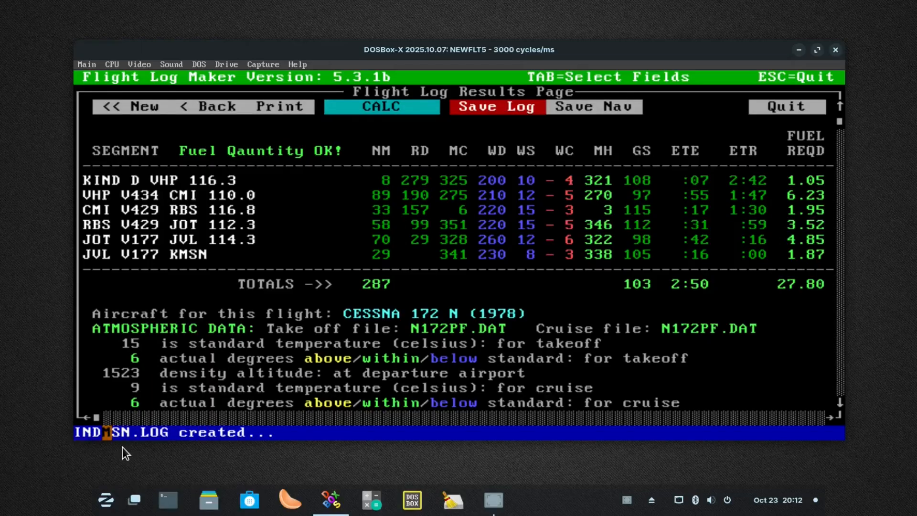
Switch to the file manager and open the flm53distribution folder inside Documents/Backup
{"action": "left_click", "coordinate": [207, 507]}
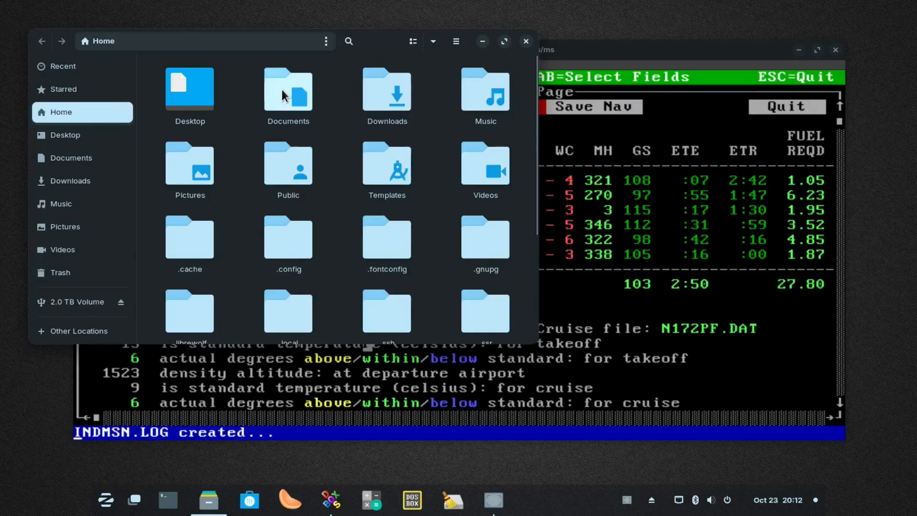
{"action": "double_click", "coordinate": [284, 96]}
{"action": "double_click", "coordinate": [196, 91]}
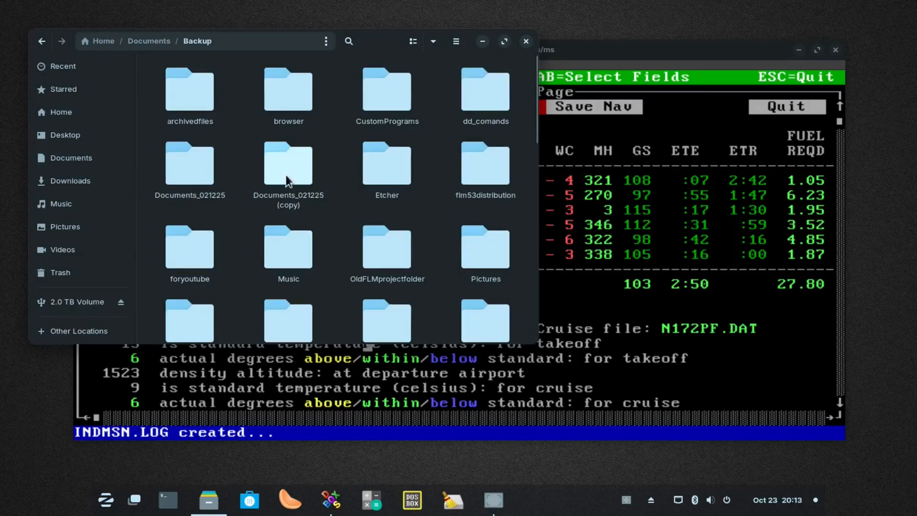
{"action": "scroll", "coordinate": [413, 282], "scroll_direction": "down", "scroll_amount": 3}
{"action": "scroll", "coordinate": [410, 277], "scroll_direction": "up", "scroll_amount": 3}
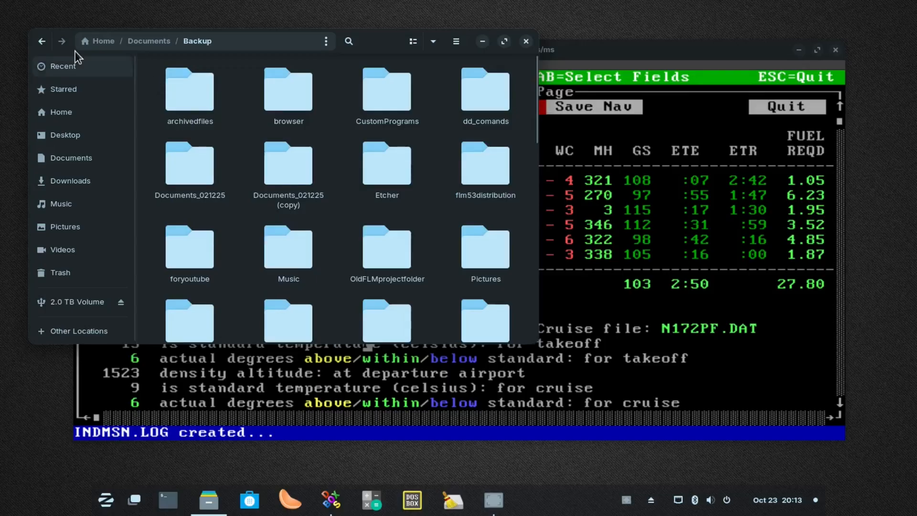
{"action": "left_click", "coordinate": [41, 42]}
{"action": "double_click", "coordinate": [211, 104]}
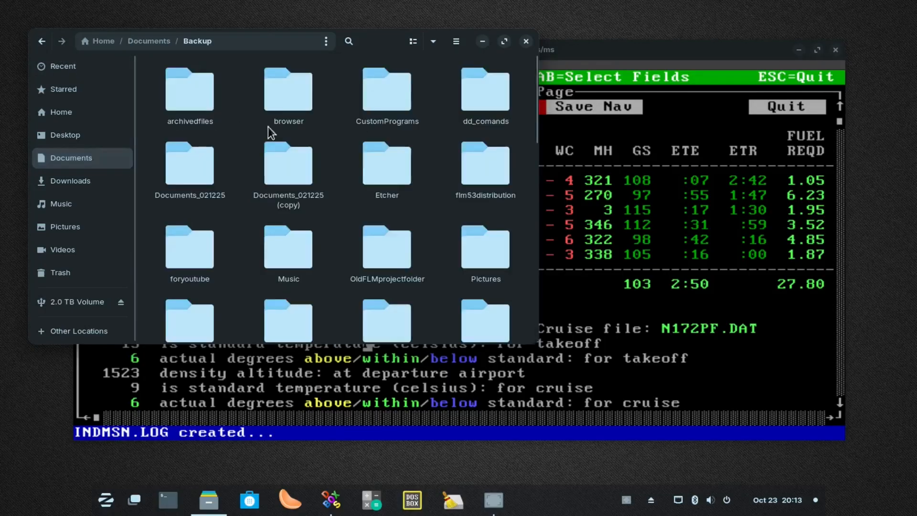
{"action": "double_click", "coordinate": [488, 182]}
Open INDMSN.LOG, read the trip sheet from the segment table to the notes, and close the editor and file manager
{"action": "scroll", "coordinate": [463, 195], "scroll_direction": "down", "scroll_amount": 10}
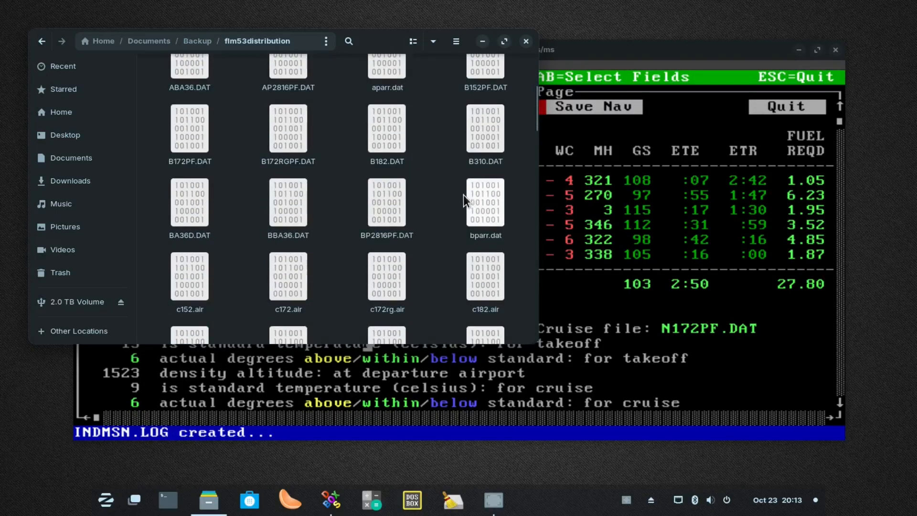
{"action": "scroll", "coordinate": [449, 194], "scroll_direction": "down", "scroll_amount": 8}
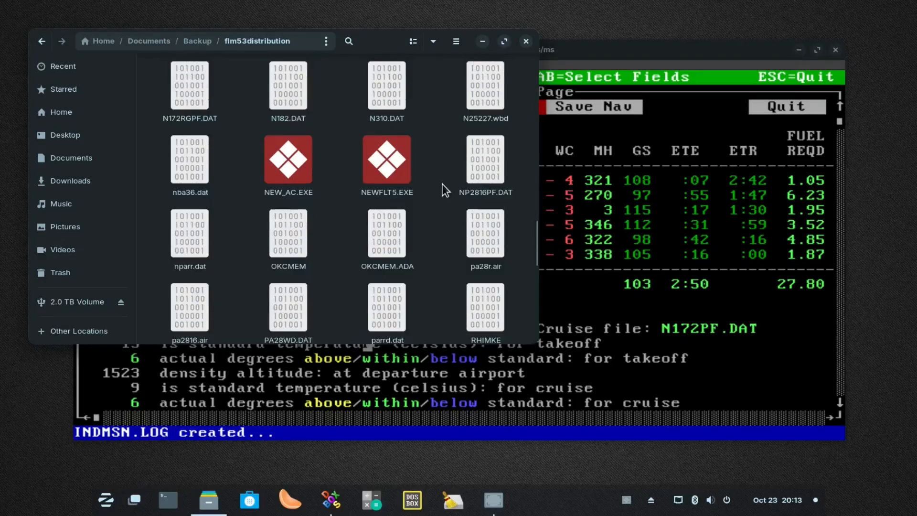
{"action": "scroll", "coordinate": [438, 181], "scroll_direction": "up", "scroll_amount": 3}
{"action": "scroll", "coordinate": [437, 180], "scroll_direction": "up", "scroll_amount": 1}
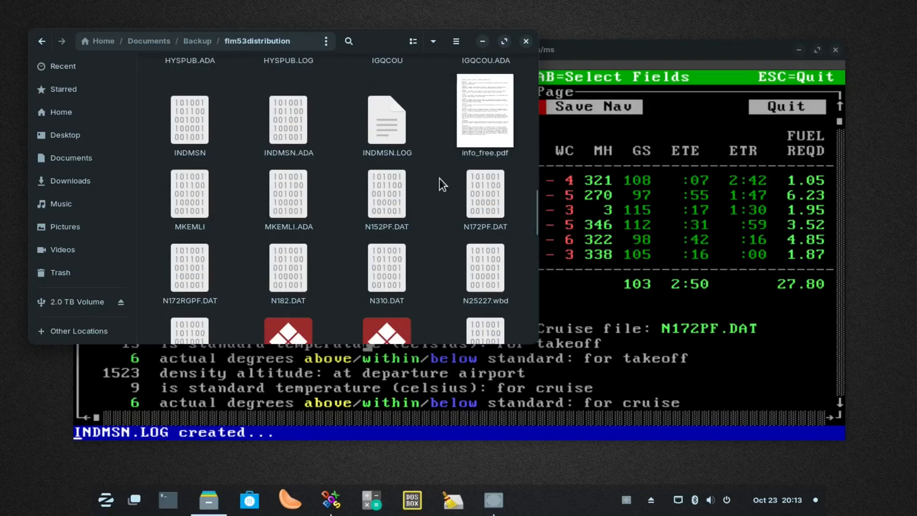
{"action": "double_click", "coordinate": [376, 135]}
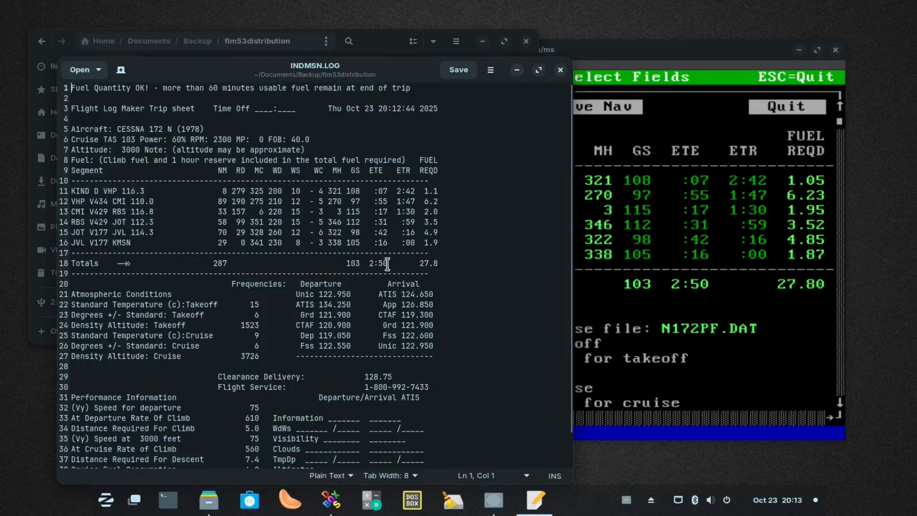
{"action": "scroll", "coordinate": [431, 284], "scroll_direction": "down", "scroll_amount": 2}
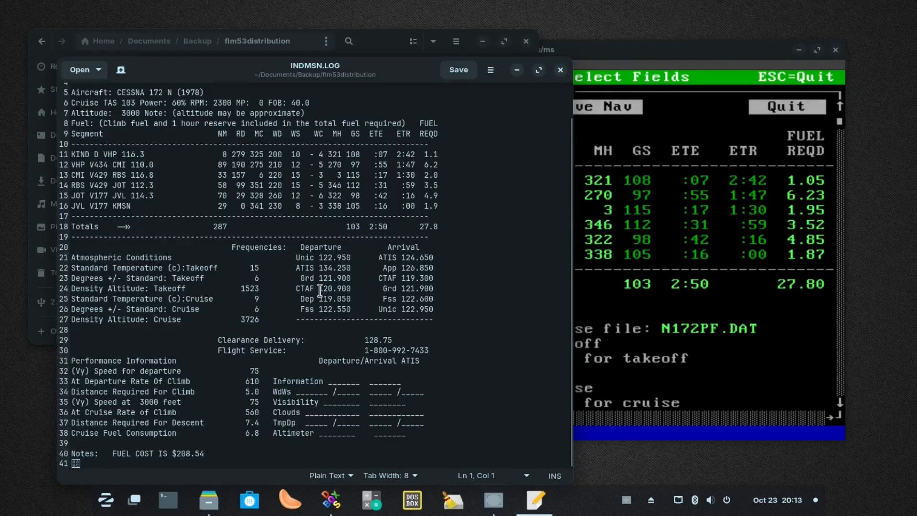
{"action": "scroll", "coordinate": [251, 411], "scroll_direction": "up", "scroll_amount": 2}
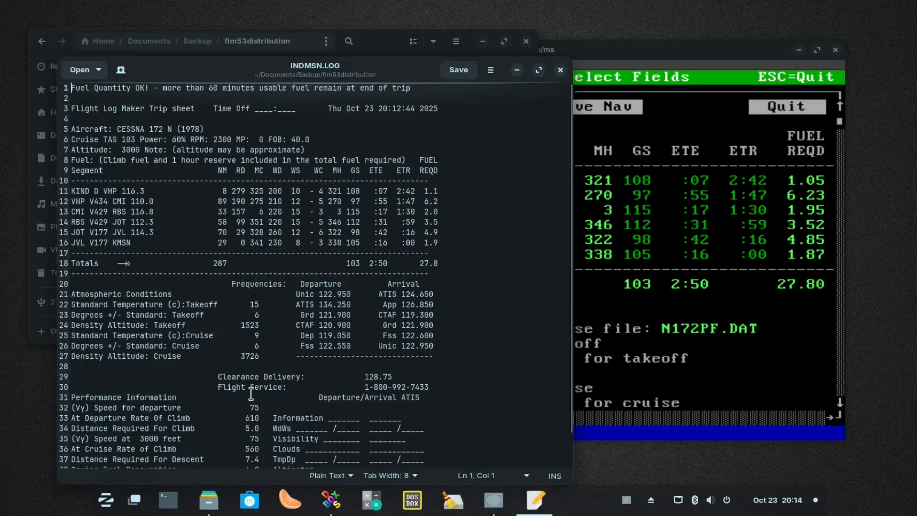
{"action": "left_click", "coordinate": [559, 70]}
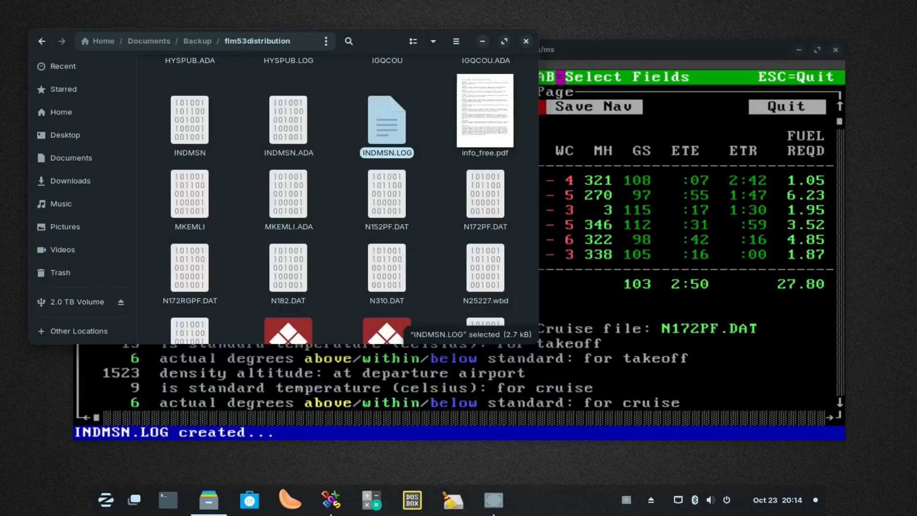
{"action": "left_click", "coordinate": [526, 41]}
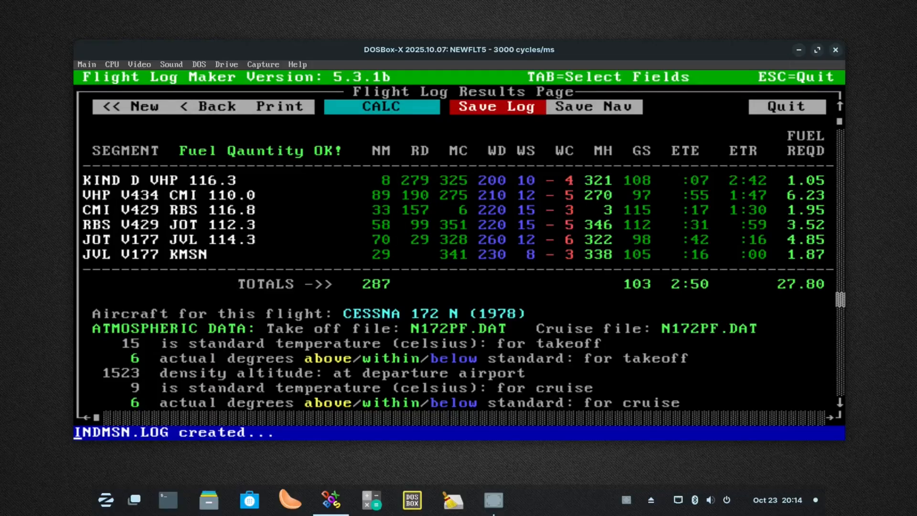
Return to the Performance Data Page and load the Cessna 152 from the aircraft information file C152.AIR
{"action": "left_click", "coordinate": [132, 106]}
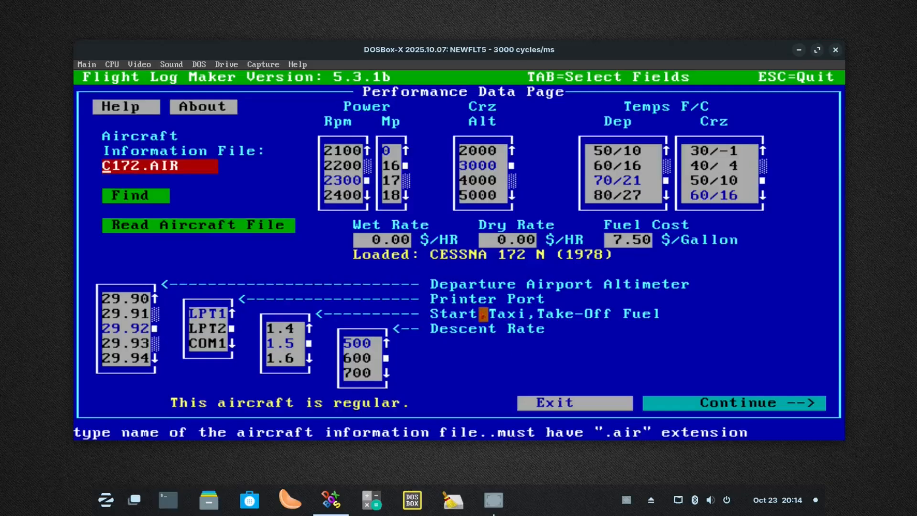
{"action": "left_click", "coordinate": [754, 403]}
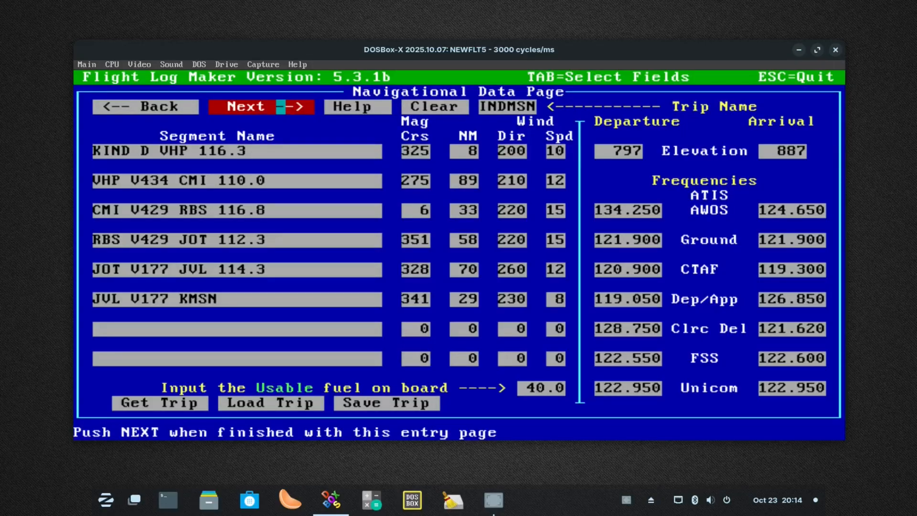
{"action": "left_click", "coordinate": [174, 106]}
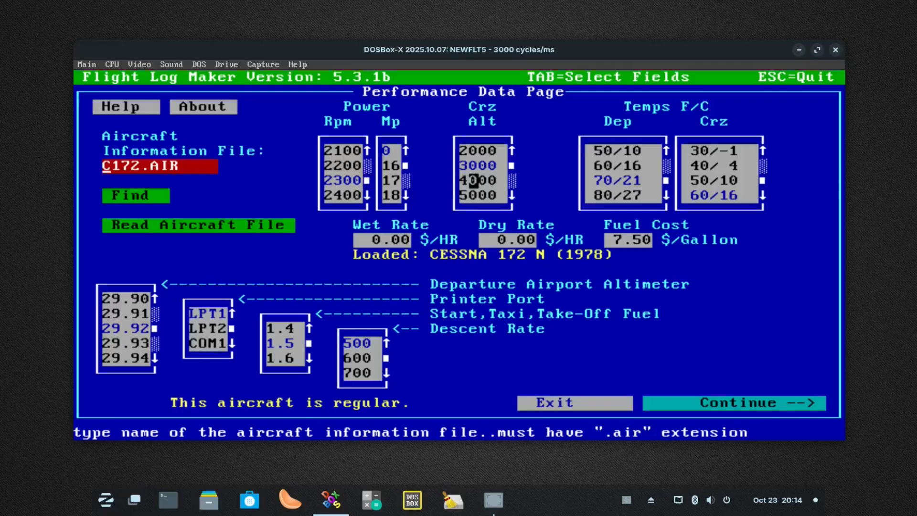
{"action": "left_click", "coordinate": [155, 195]}
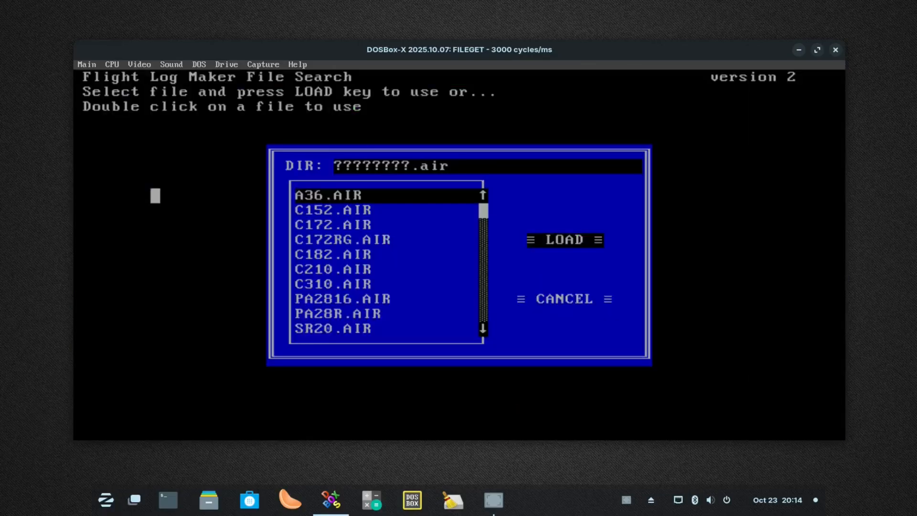
{"action": "left_click", "coordinate": [339, 210]}
{"action": "left_click", "coordinate": [580, 239]}
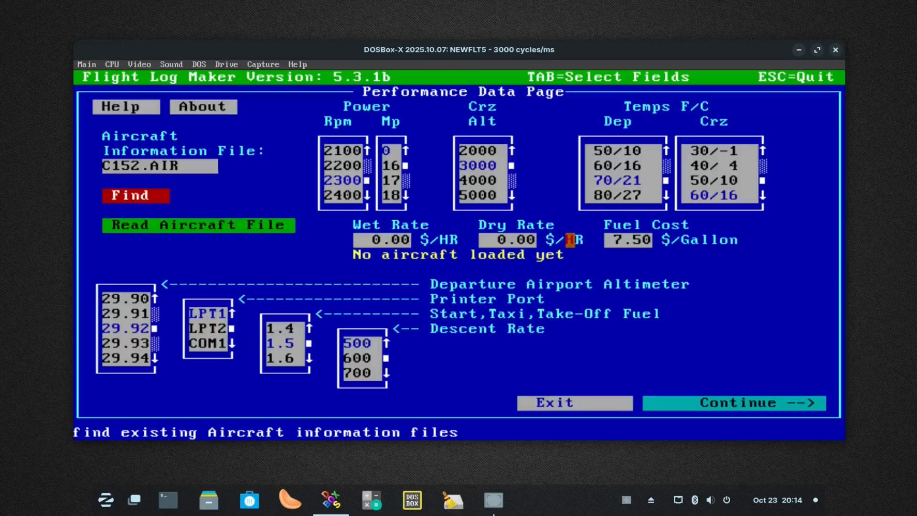
{"action": "left_click", "coordinate": [211, 225]}
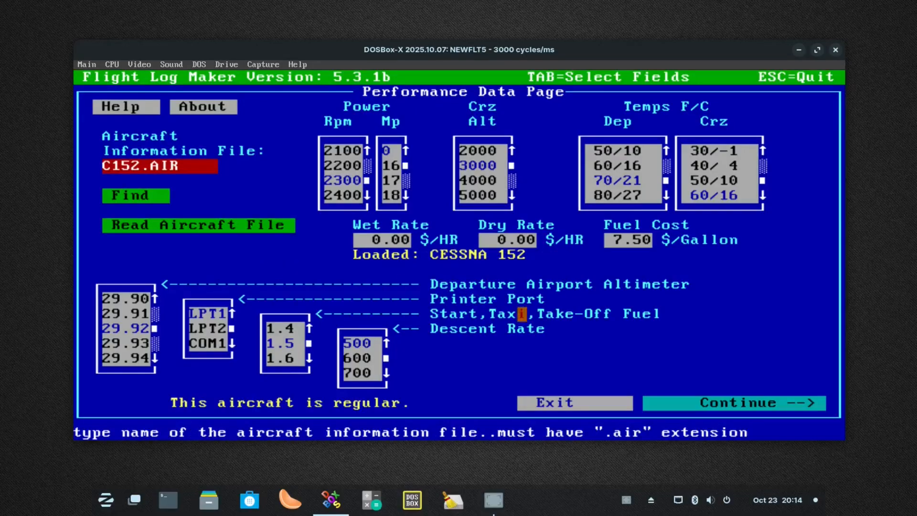
Set the usable fuel on board to 24, calculate the flight log, and return to the Navigational Data Page
{"action": "left_click", "coordinate": [715, 403]}
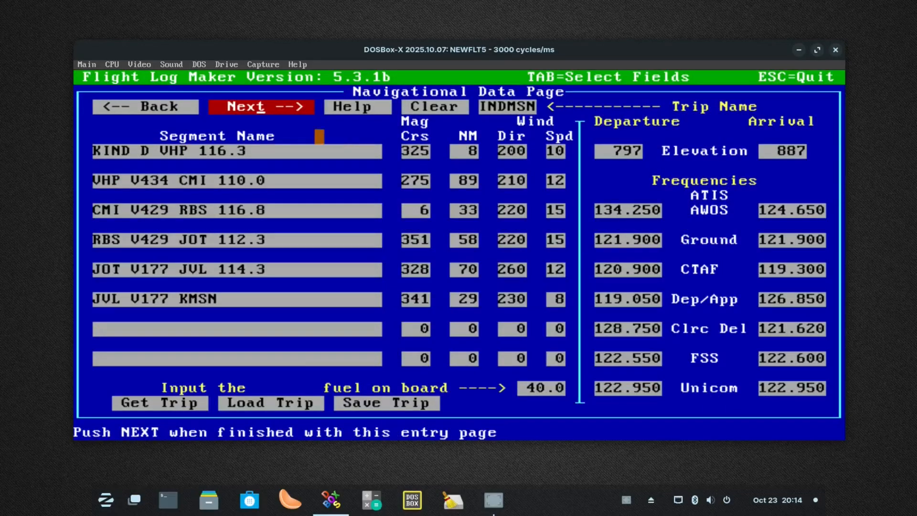
{"action": "left_click", "coordinate": [268, 107]}
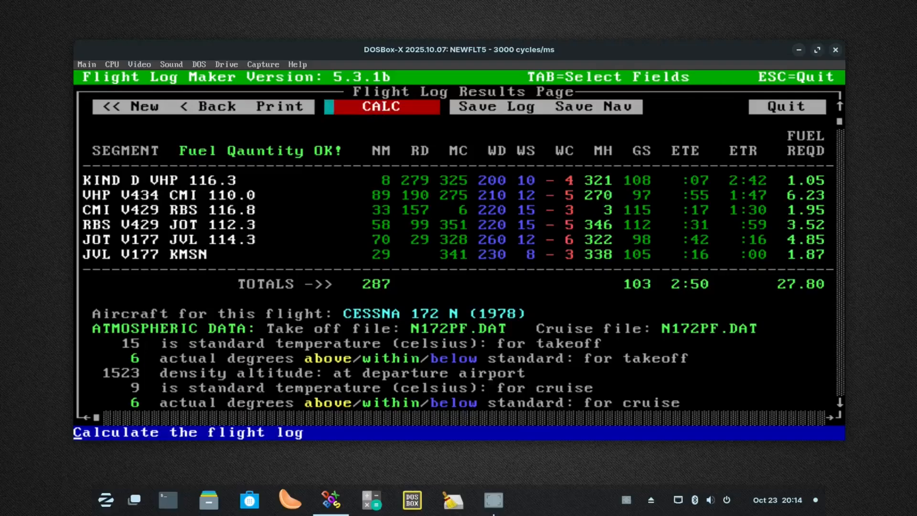
{"action": "left_click", "coordinate": [213, 107]}
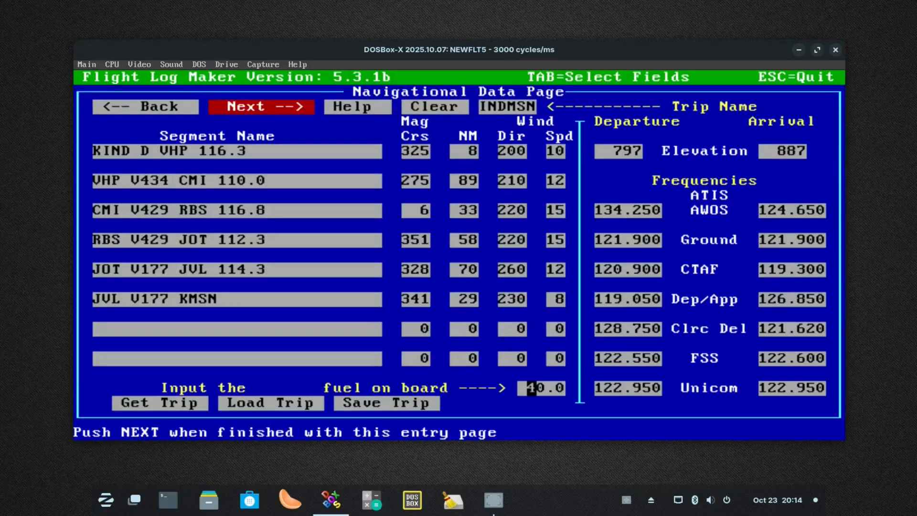
{"action": "left_click", "coordinate": [532, 388]}
{"action": "type", "text": "2"}
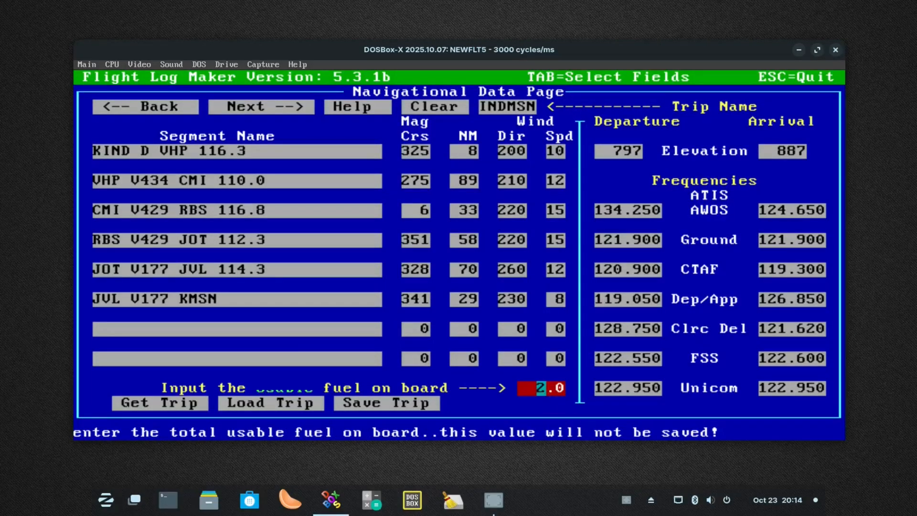
{"action": "left_click", "coordinate": [252, 106]}
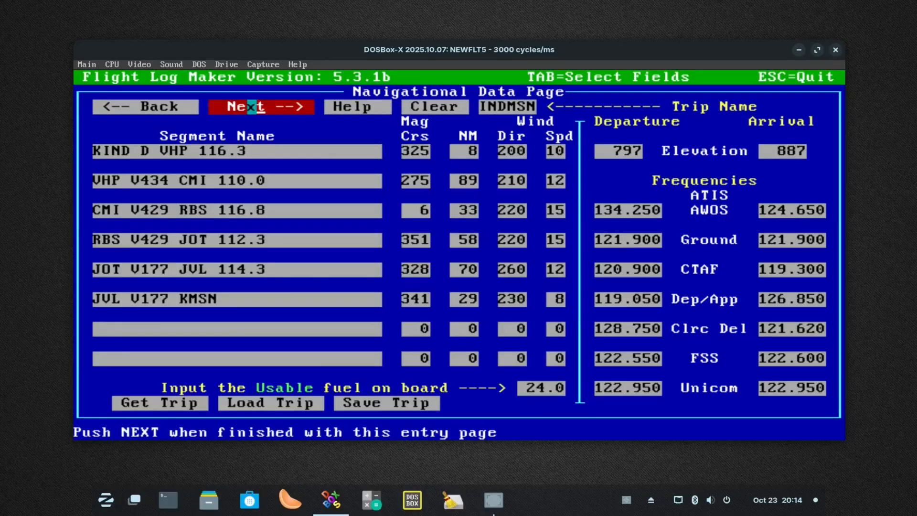
{"action": "left_click", "coordinate": [386, 106]}
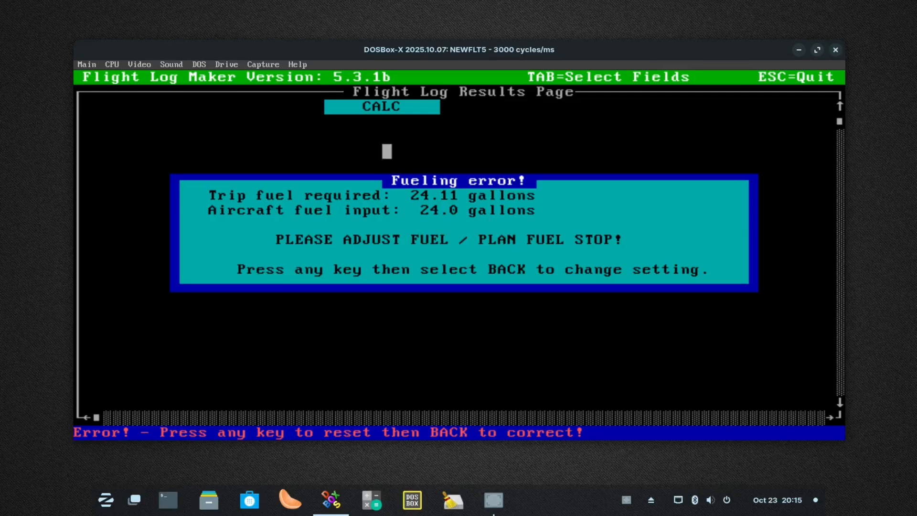
{"action": "key", "text": "space"}
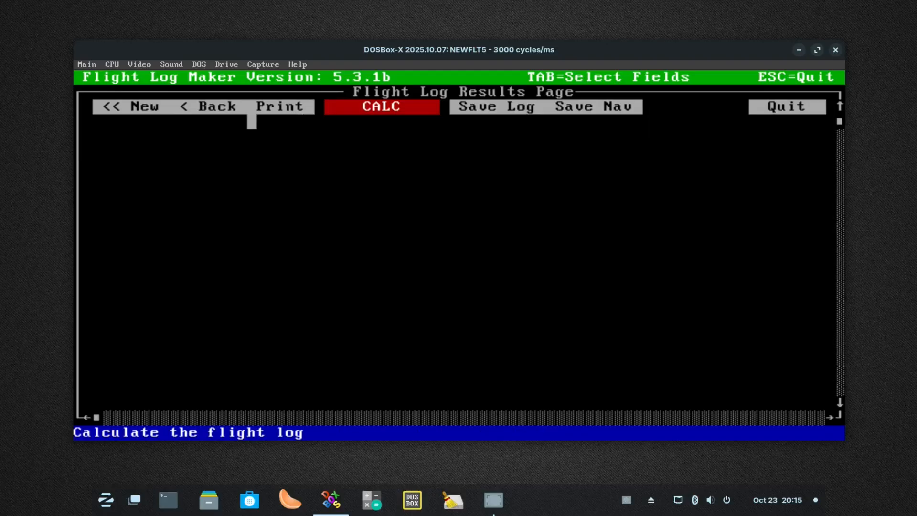
{"action": "left_click", "coordinate": [202, 107]}
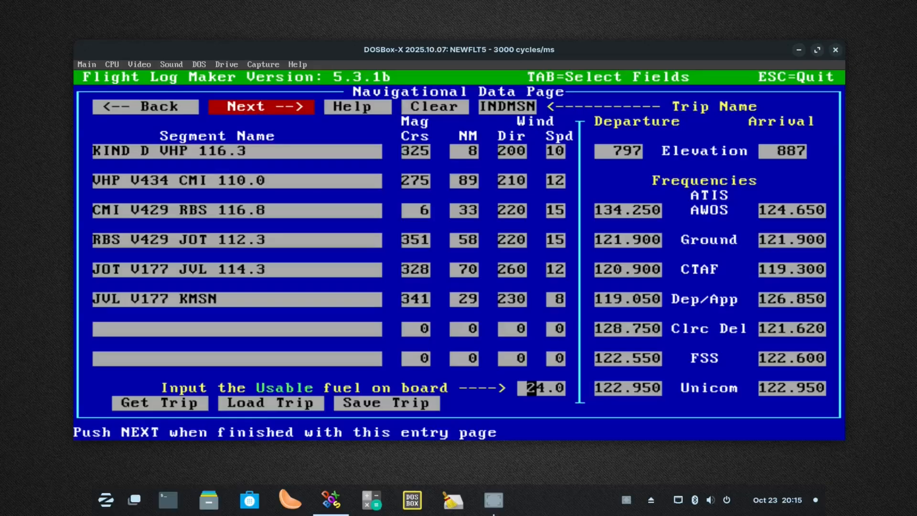
Return to the Performance Data Page and load the Cessna 172 from the aircraft information file C172.AIR
{"action": "left_click", "coordinate": [108, 106]}
{"action": "left_click", "coordinate": [144, 196]}
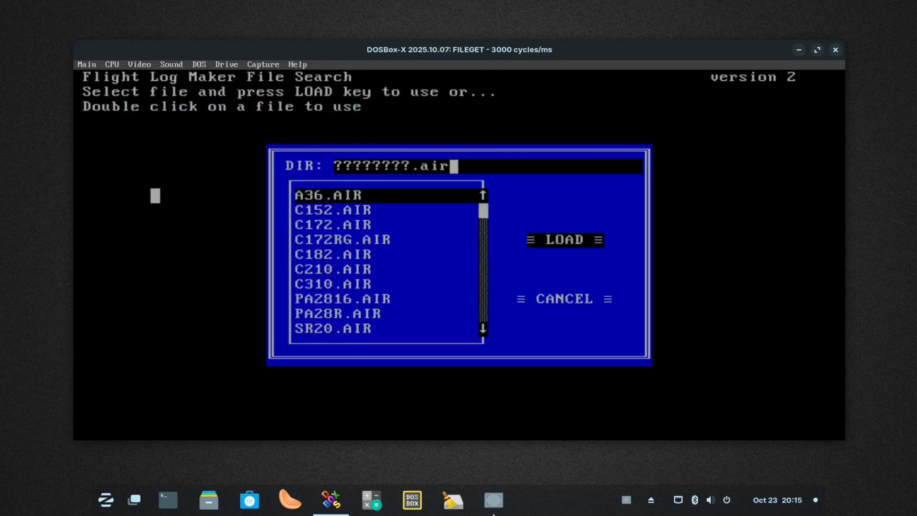
{"action": "left_click", "coordinate": [328, 225]}
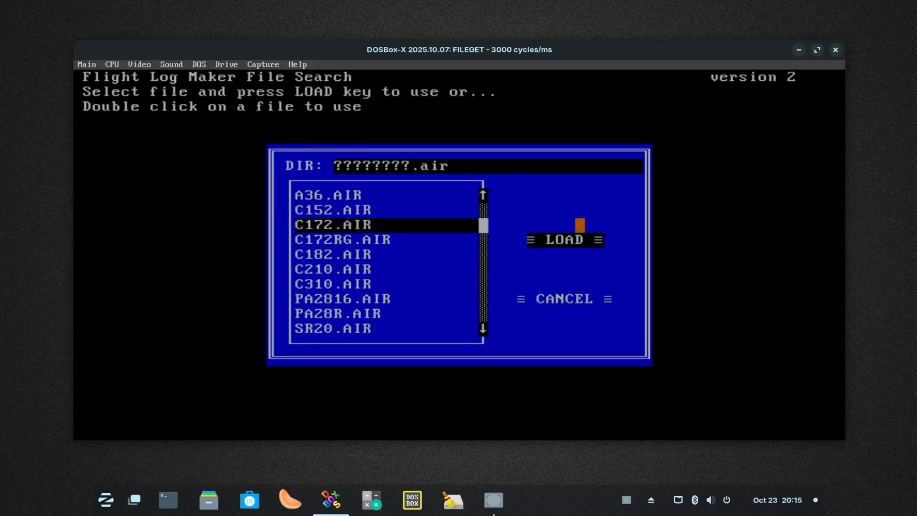
{"action": "left_click", "coordinate": [580, 241]}
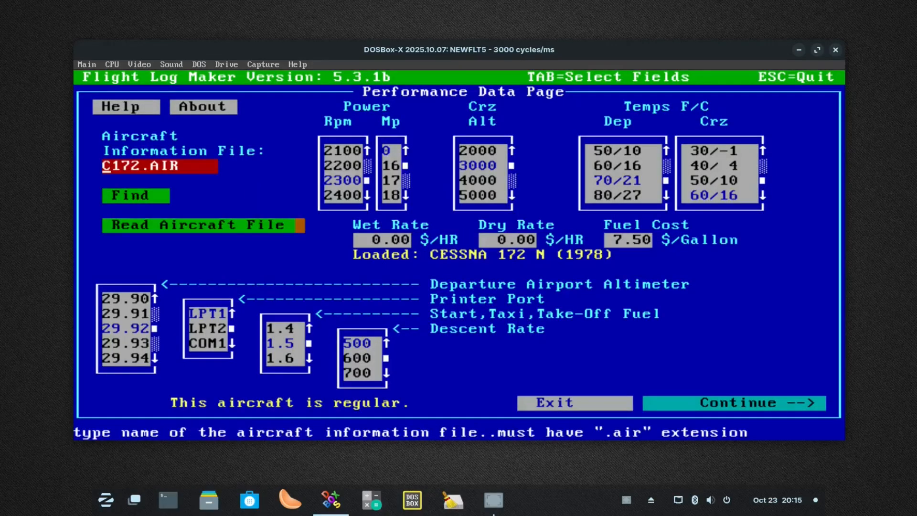
Set the usable fuel on board to 40 on the Navigational Data Page and calculate the flight log
{"action": "left_click", "coordinate": [715, 403]}
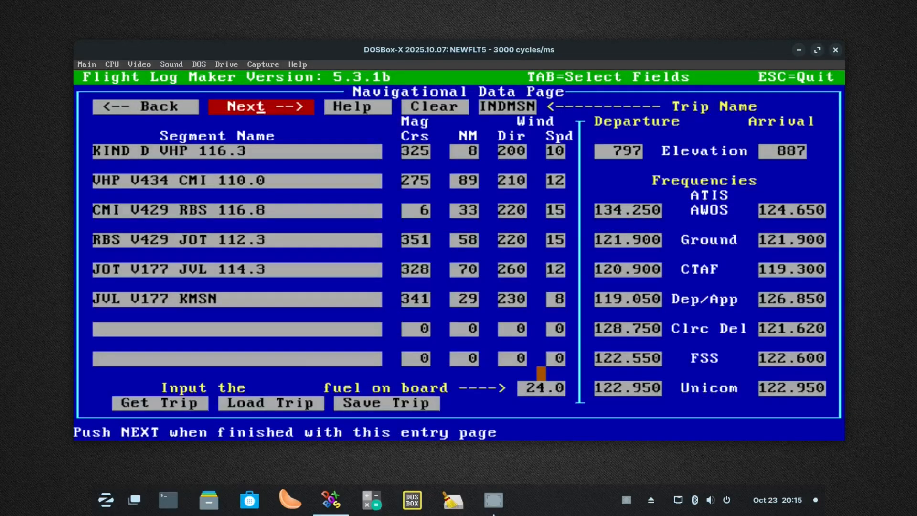
{"action": "left_click", "coordinate": [541, 388]}
{"action": "type", "text": "40"}
{"action": "left_click", "coordinate": [251, 107]}
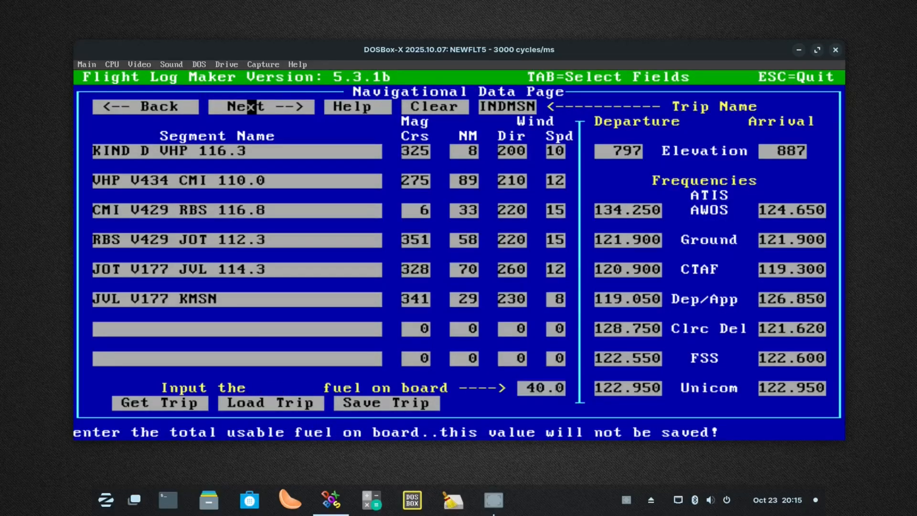
{"action": "left_click", "coordinate": [242, 107]}
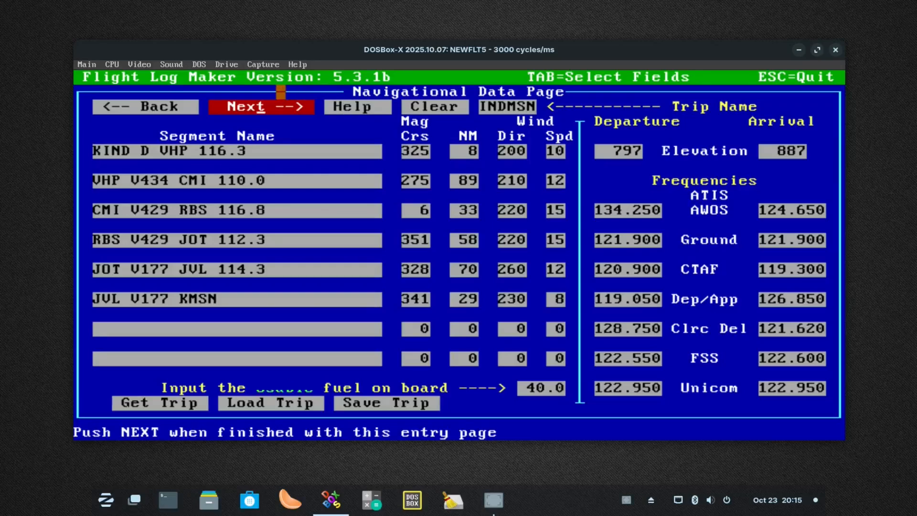
{"action": "left_click", "coordinate": [281, 107]}
{"action": "left_click", "coordinate": [367, 106]}
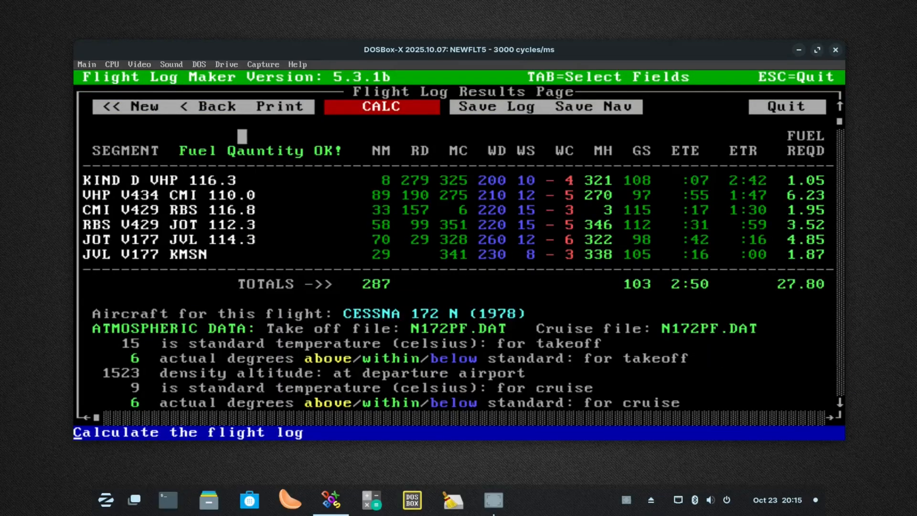
Start a new calculation from the Performance Data Page and set the departure temperature to 20/-7
{"action": "left_click", "coordinate": [145, 106]}
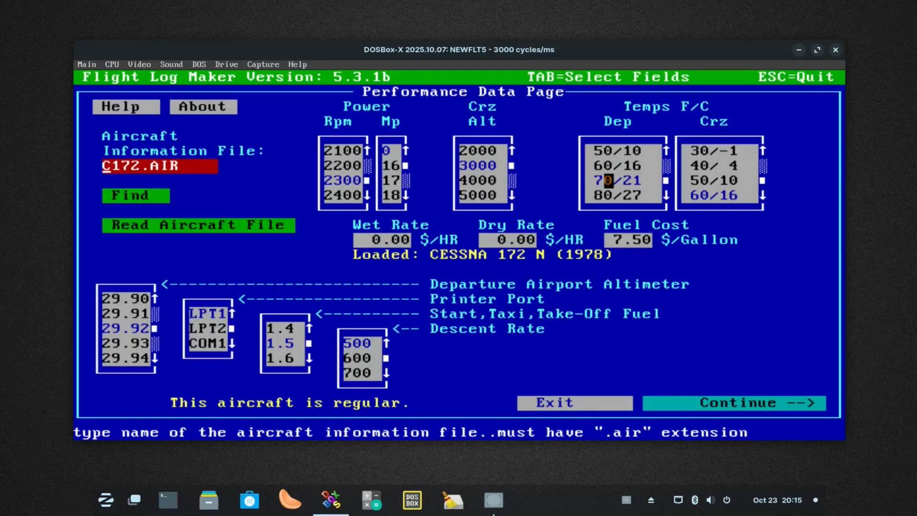
{"action": "left_click", "coordinate": [618, 165]}
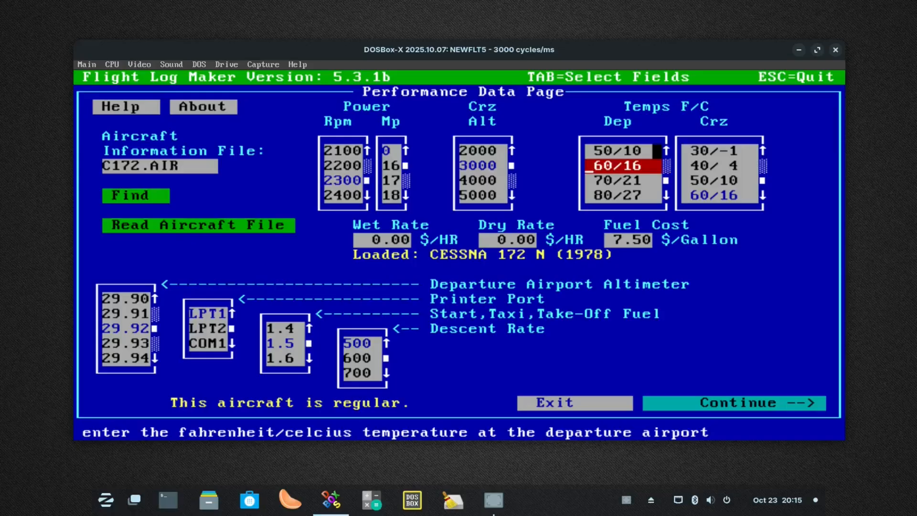
{"action": "left_click", "coordinate": [666, 150]}
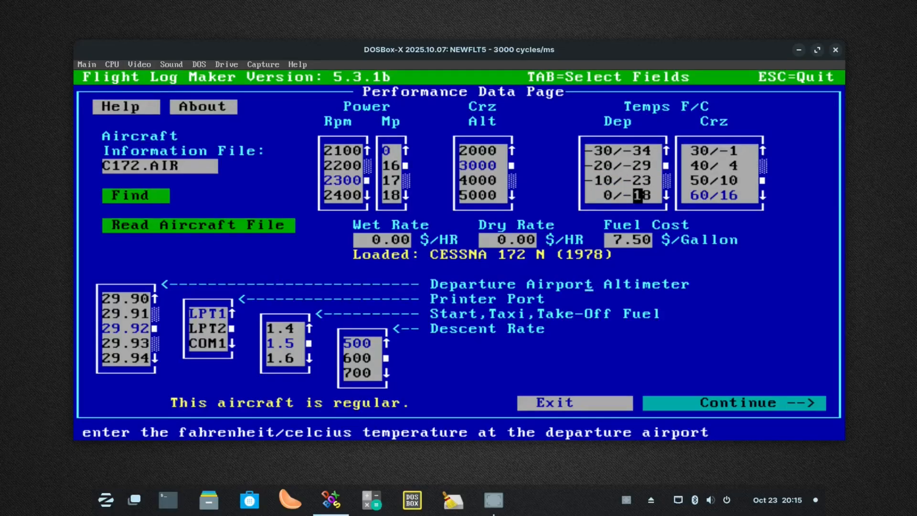
{"action": "key", "text": "Down"}
{"action": "key", "text": "Down"}
{"action": "key", "text": "Up"}
{"action": "key", "text": "Up"}
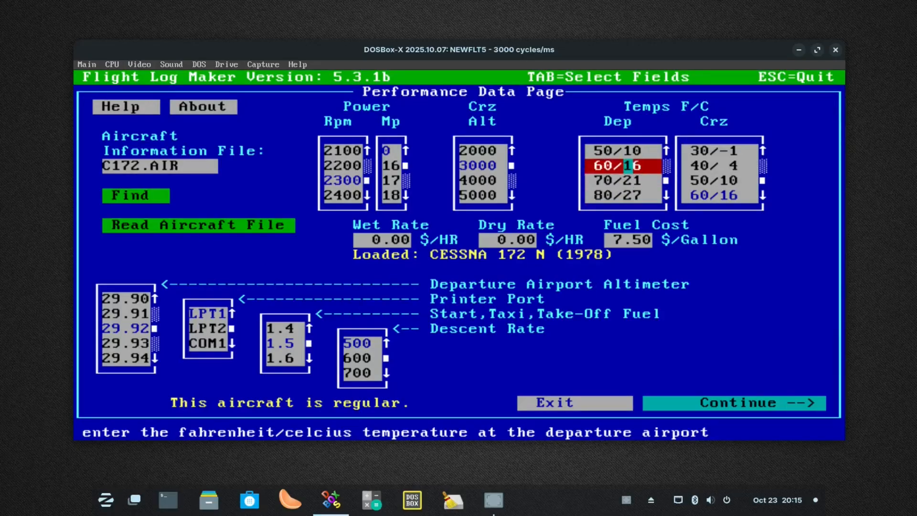
{"action": "key", "text": "Up"}
{"action": "key", "text": "Up"}
{"action": "key", "text": "Up"}
{"action": "key", "text": "Up"}
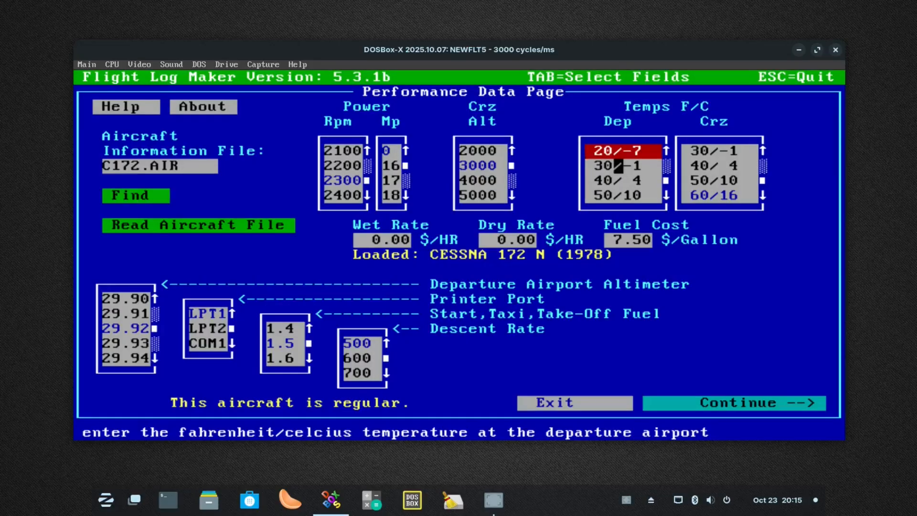
{"action": "key", "text": "Up"}
{"action": "key", "text": "Up"}
{"action": "key", "text": "Up"}
{"action": "key", "text": "Up"}
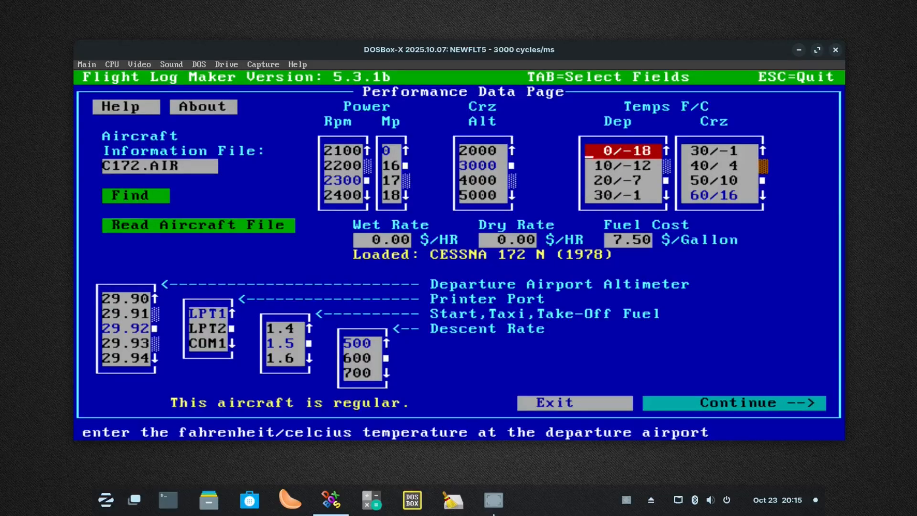
{"action": "key", "text": "Down"}
{"action": "key", "text": "Down"}
{"action": "key", "text": "Down"}
{"action": "key", "text": "Down"}
{"action": "key", "text": "Down"}
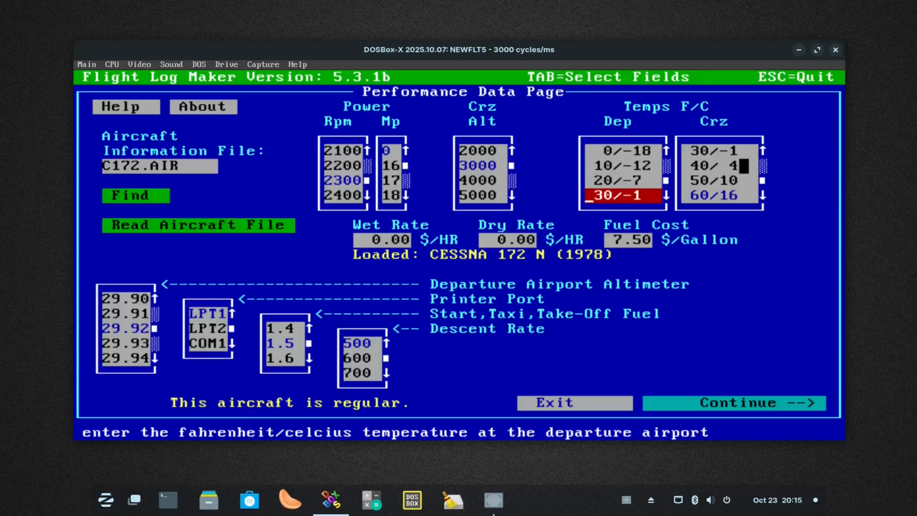
{"action": "key", "text": "Up"}
Set the cruise temperature to 0/-18
{"action": "key", "text": "Tab"}
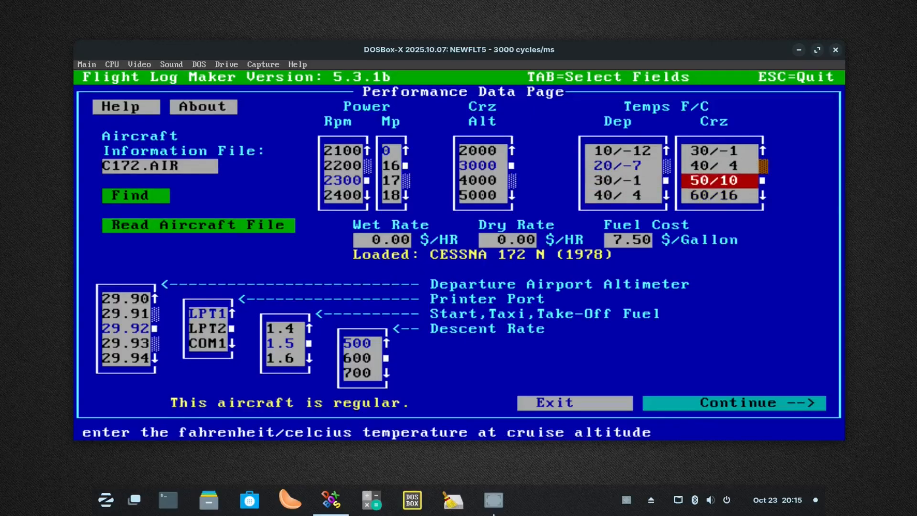
{"action": "left_click", "coordinate": [763, 151]}
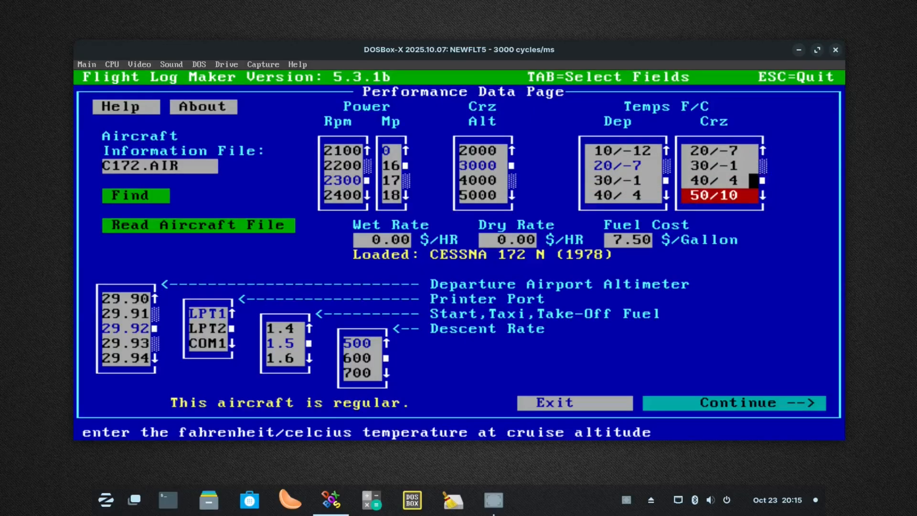
{"action": "left_click", "coordinate": [764, 151]}
{"action": "left_click", "coordinate": [763, 151]}
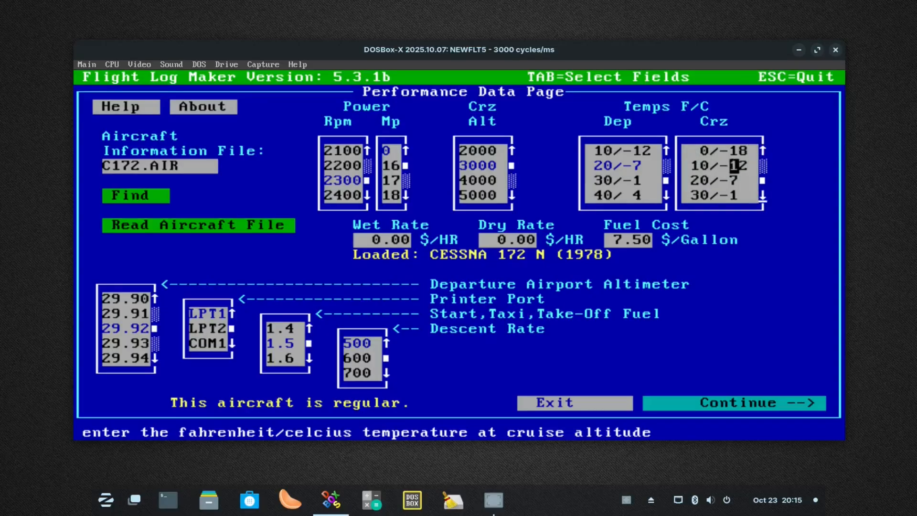
{"action": "left_click", "coordinate": [715, 151]}
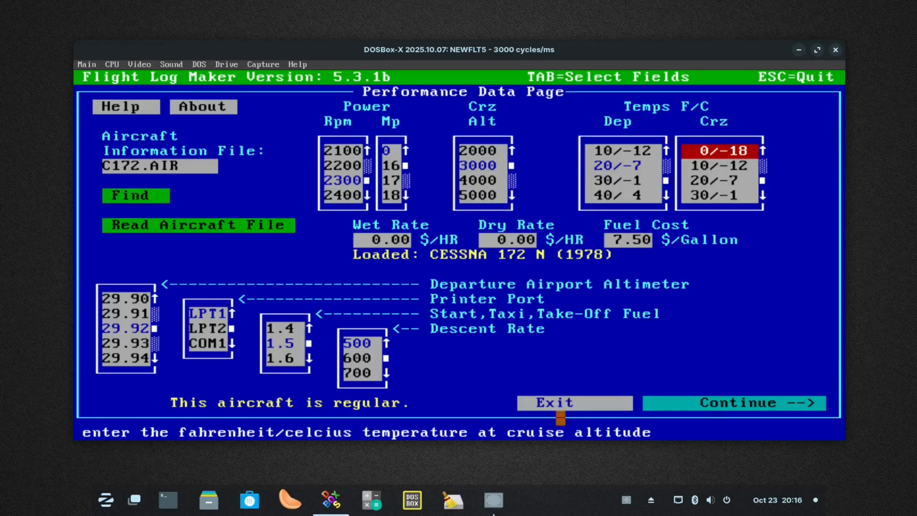
Continue through the Navigational Data Page and recalculate the flight log with the colder temperatures
{"action": "left_click", "coordinate": [782, 403]}
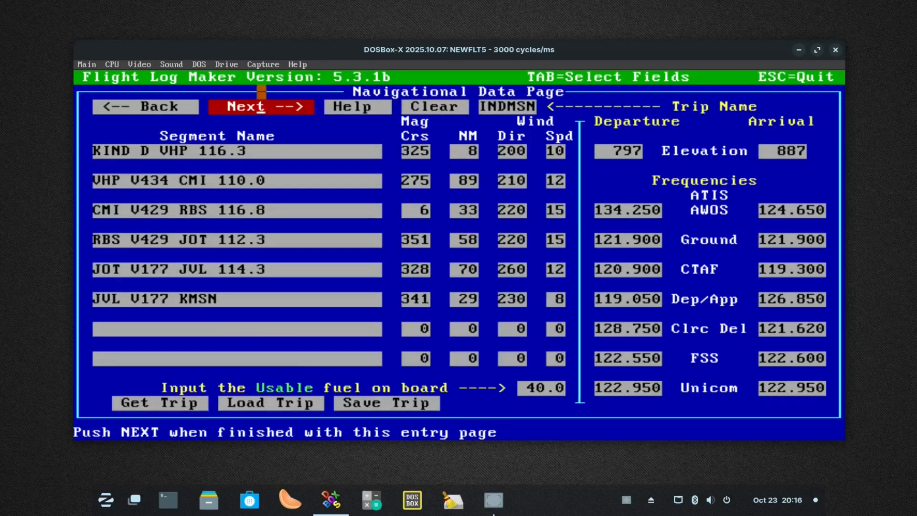
{"action": "left_click", "coordinate": [261, 107]}
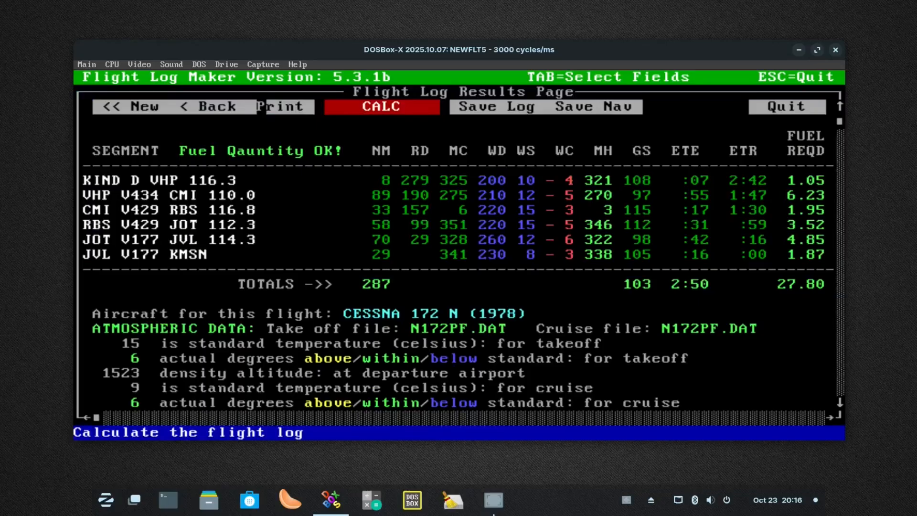
{"action": "left_click", "coordinate": [388, 106]}
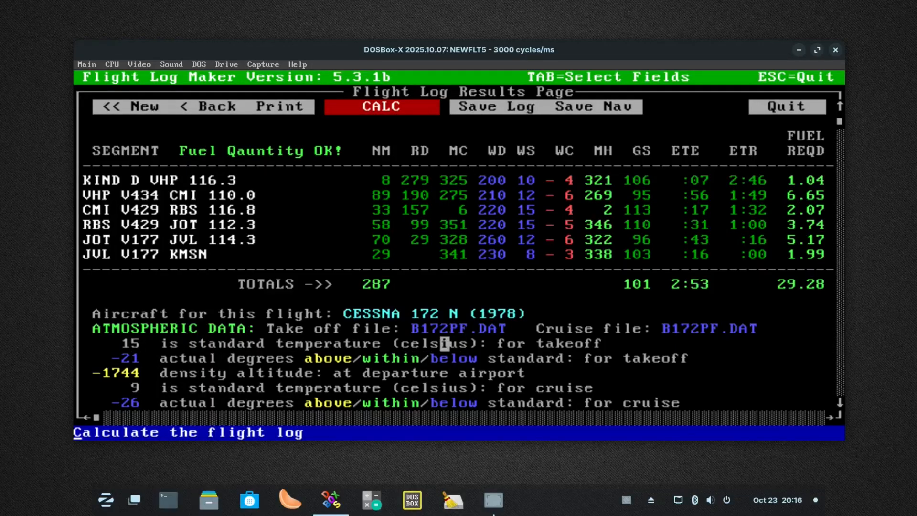
Examine the flight log results from the atmospheric data and density altitudes down to the departure and cruise data
{"action": "left_click", "coordinate": [840, 402]}
{"action": "left_click", "coordinate": [840, 403]}
{"action": "left_click", "coordinate": [840, 402]}
{"action": "left_click", "coordinate": [840, 403]}
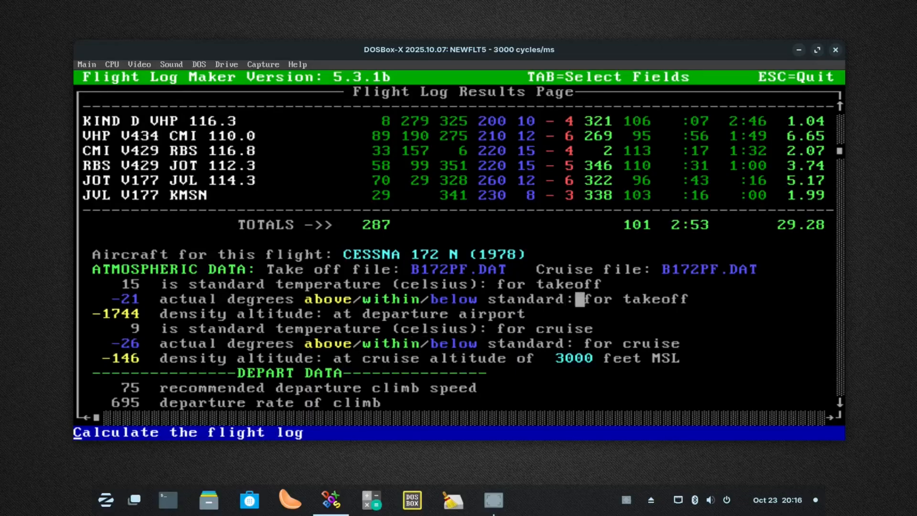
{"action": "key", "text": "Escape"}
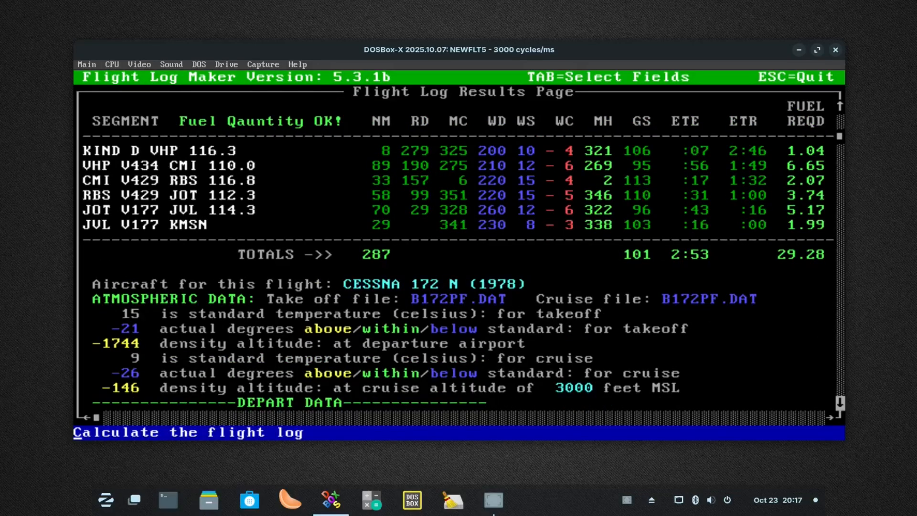
{"action": "left_click", "coordinate": [840, 401]}
{"action": "left_click", "coordinate": [840, 401]}
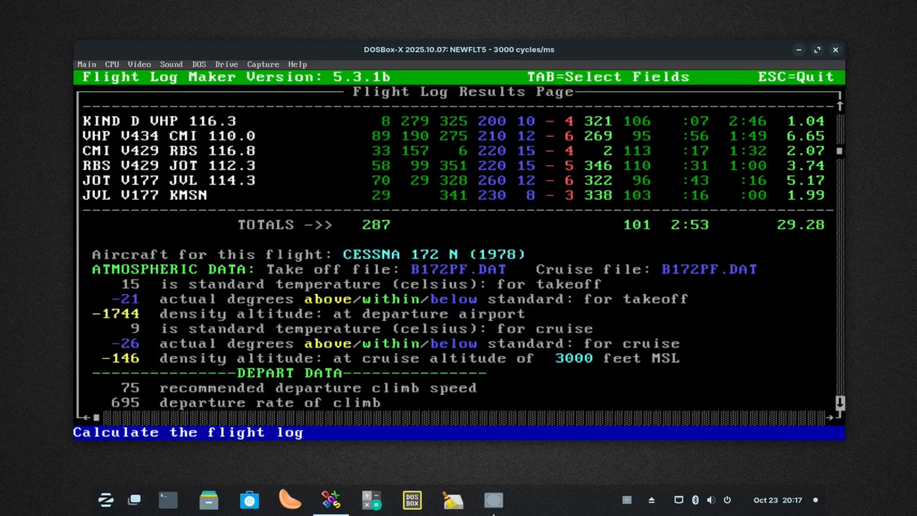
{"action": "left_click", "coordinate": [840, 402]}
{"action": "left_click", "coordinate": [840, 401]}
{"action": "left_click", "coordinate": [841, 402]}
{"action": "left_click", "coordinate": [840, 402]}
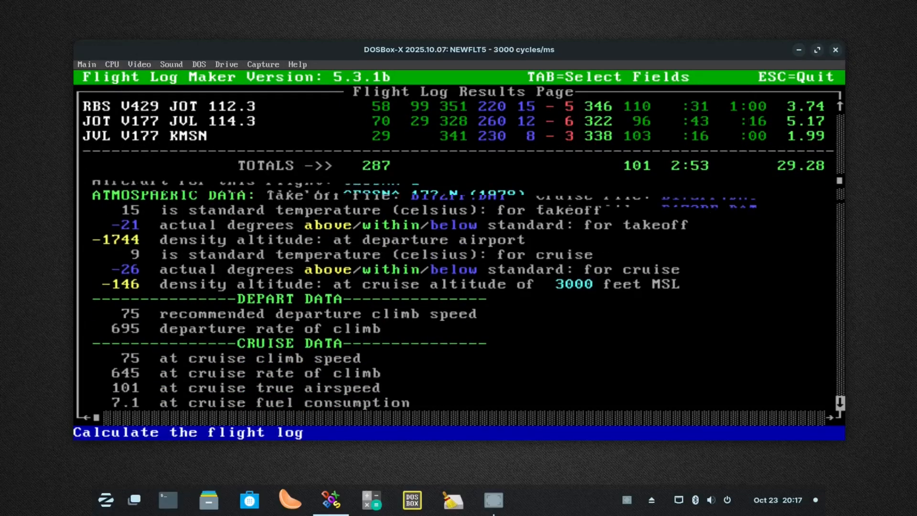
{"action": "left_click", "coordinate": [840, 402]}
{"action": "left_click", "coordinate": [840, 402]}
{"action": "left_click", "coordinate": [840, 402]}
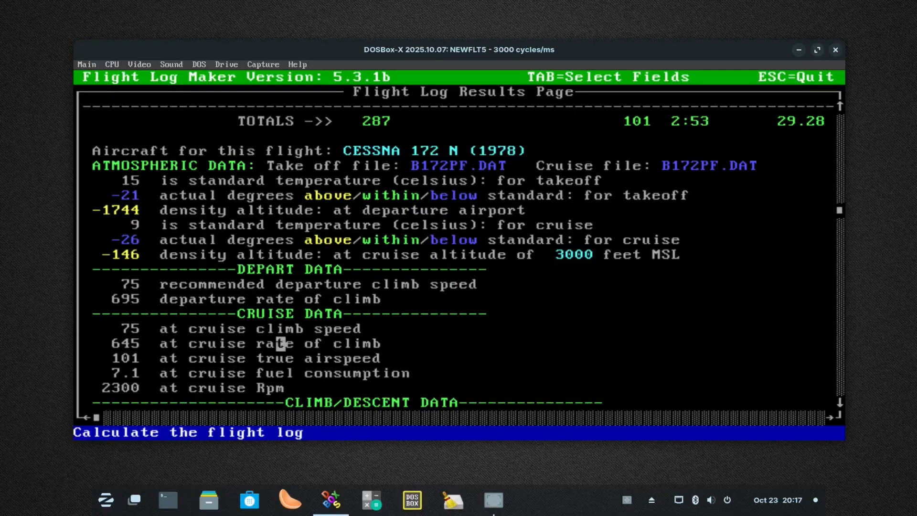
{"action": "key", "text": "Escape"}
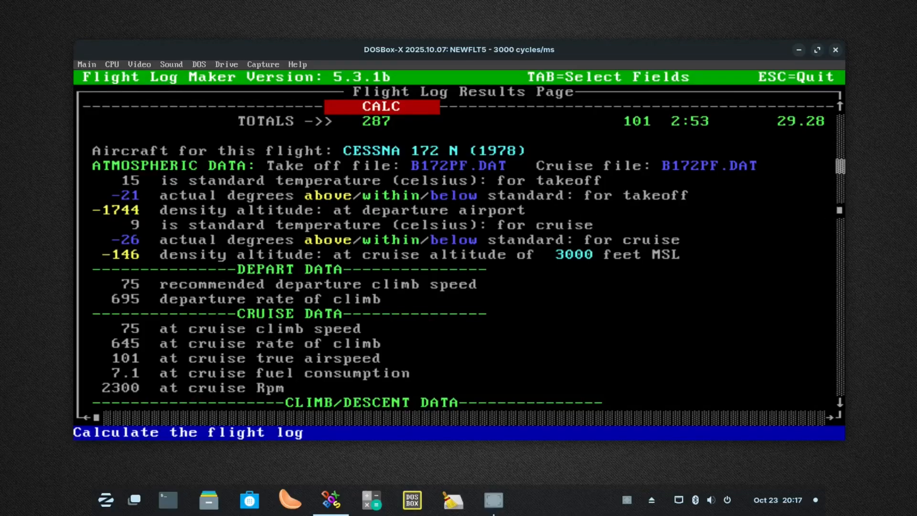
Go back to the Performance Data Page and set the cruise power to 2500 rpm
{"action": "left_click", "coordinate": [841, 166]}
{"action": "left_click", "coordinate": [107, 106]}
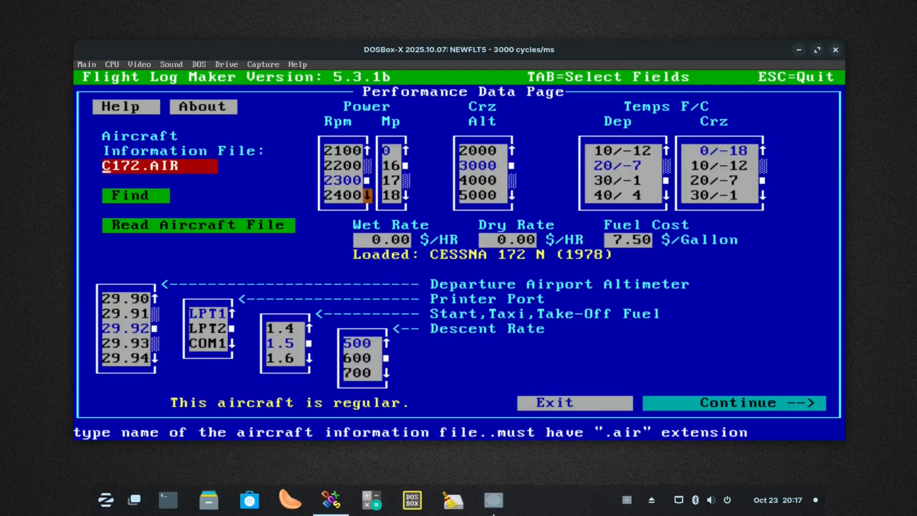
{"action": "left_click", "coordinate": [367, 195]}
{"action": "left_click", "coordinate": [367, 196]}
{"action": "left_click", "coordinate": [338, 180]}
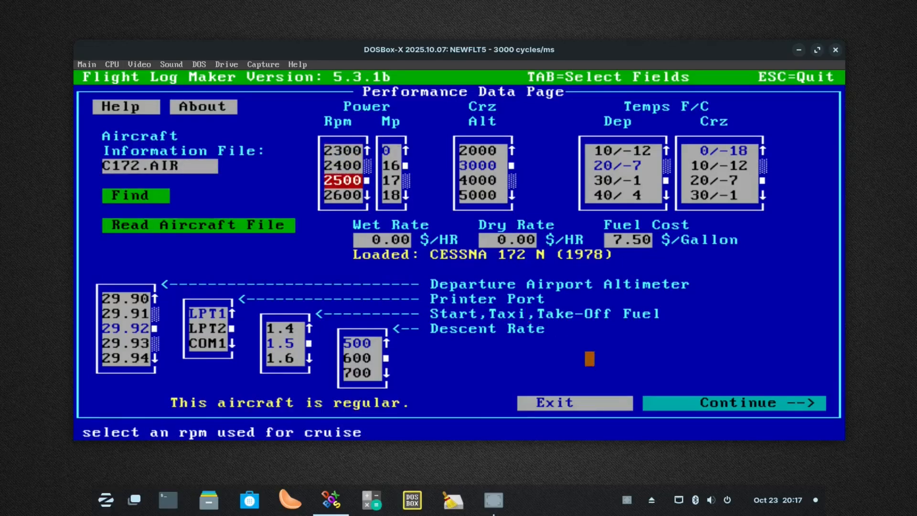
Recalculate the flight log with the new power setting and review its fuel status, cruise data and estimated costs
{"action": "left_click", "coordinate": [697, 403]}
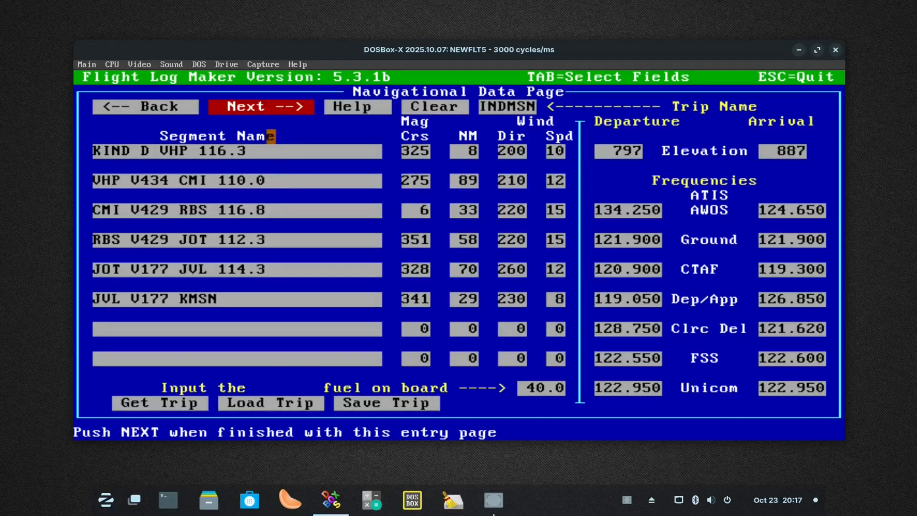
{"action": "left_click", "coordinate": [266, 106]}
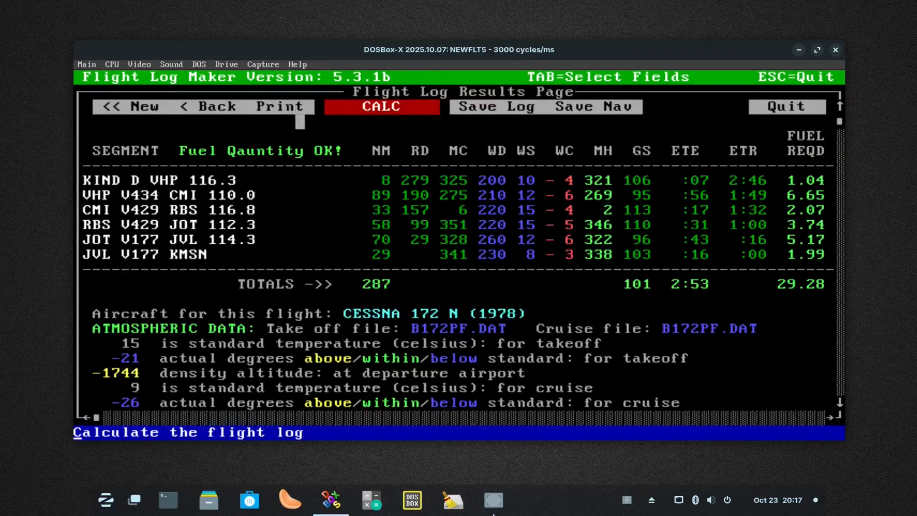
{"action": "left_click", "coordinate": [386, 106]}
{"action": "left_click", "coordinate": [840, 314]}
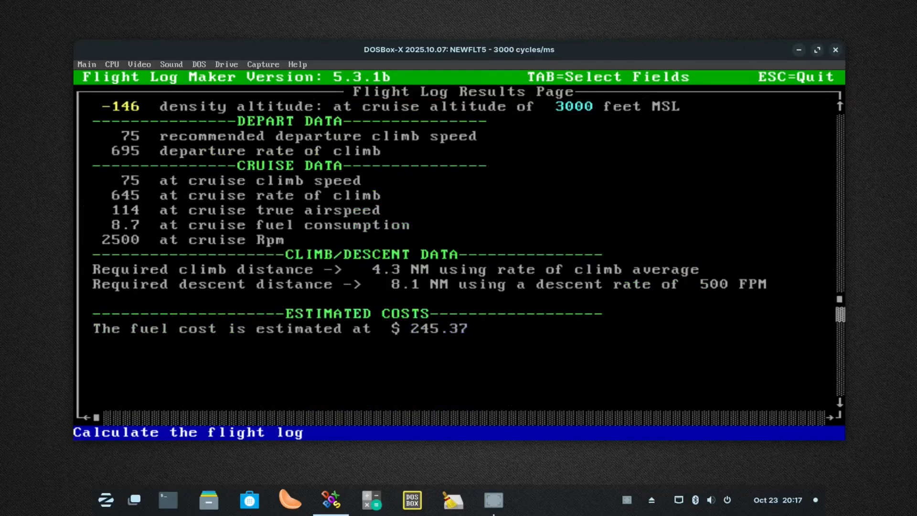
{"action": "left_click", "coordinate": [841, 271]}
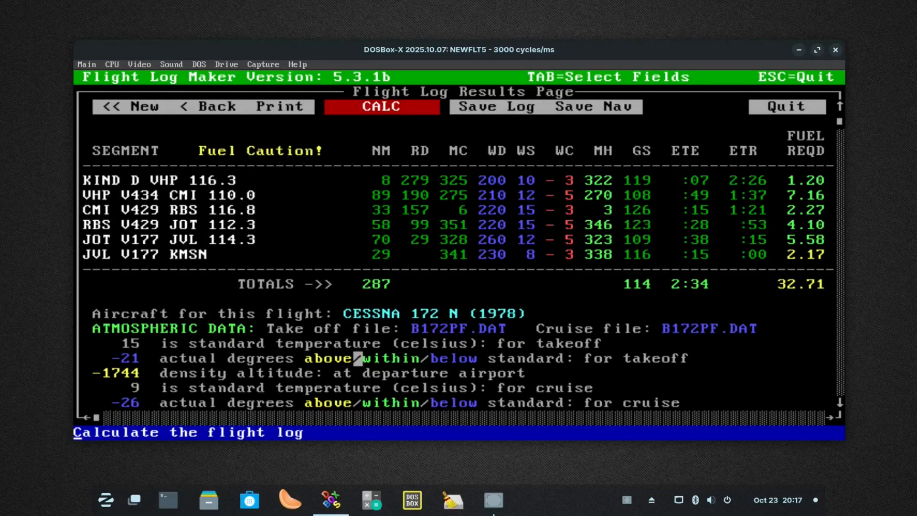
{"action": "left_click", "coordinate": [841, 343]}
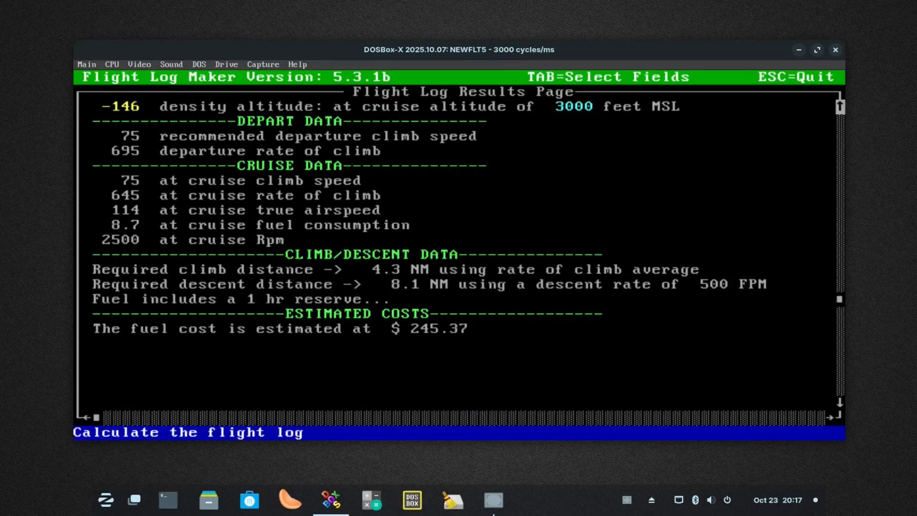
{"action": "left_click", "coordinate": [841, 106]}
{"action": "left_click", "coordinate": [840, 106]}
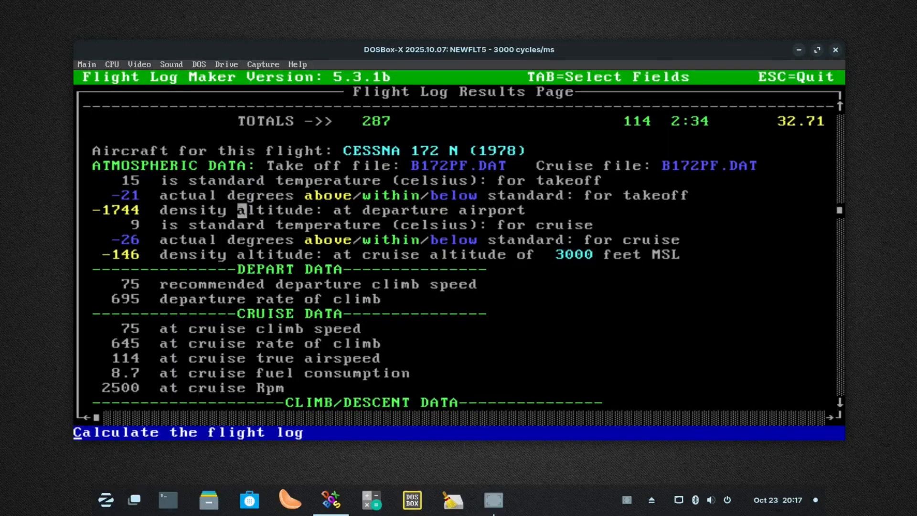
Go back to the Performance Data Page and set the cruise power to 2600 rpm
{"action": "left_click_drag", "start_coordinate": [841, 210], "coordinate": [840, 122]}
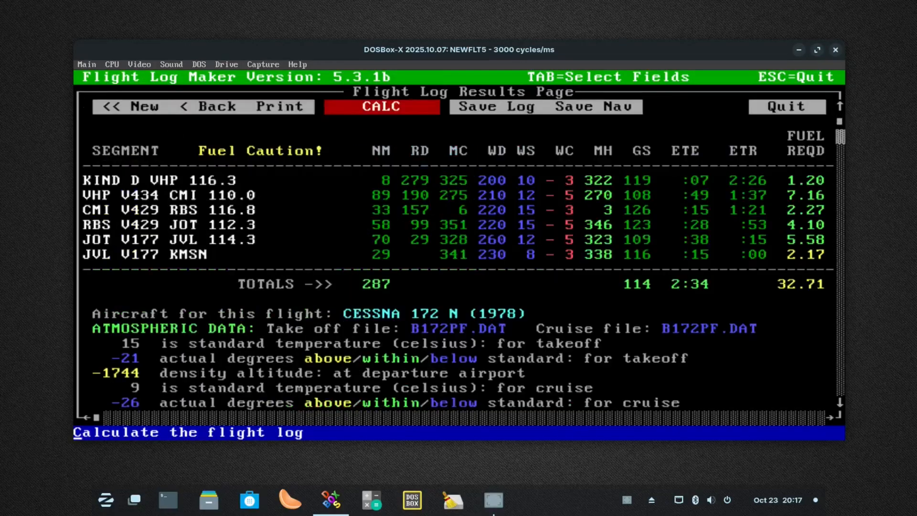
{"action": "left_click", "coordinate": [136, 106]}
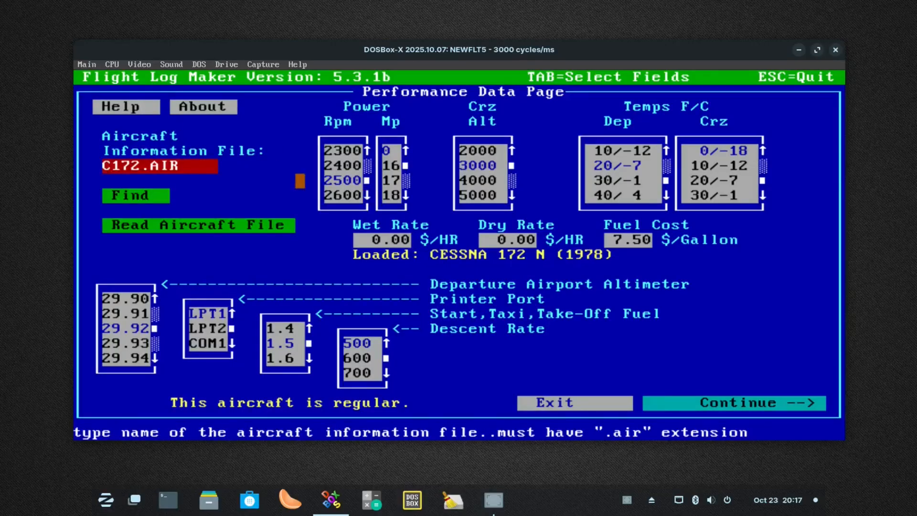
{"action": "left_click", "coordinate": [367, 195]}
{"action": "left_click", "coordinate": [358, 196]}
{"action": "left_click", "coordinate": [339, 181]}
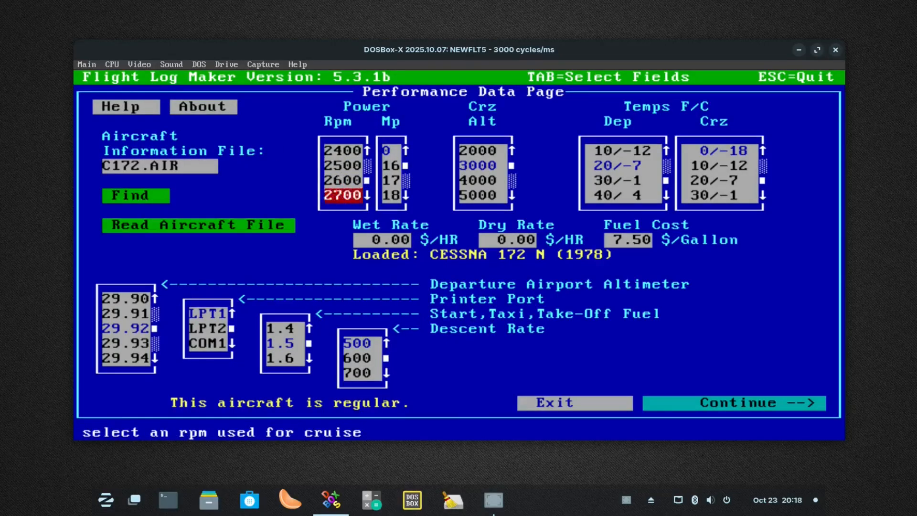
Continue through the Navigational Data Page and recalculate the flight log with the 2600 rpm setting
{"action": "left_click", "coordinate": [735, 404]}
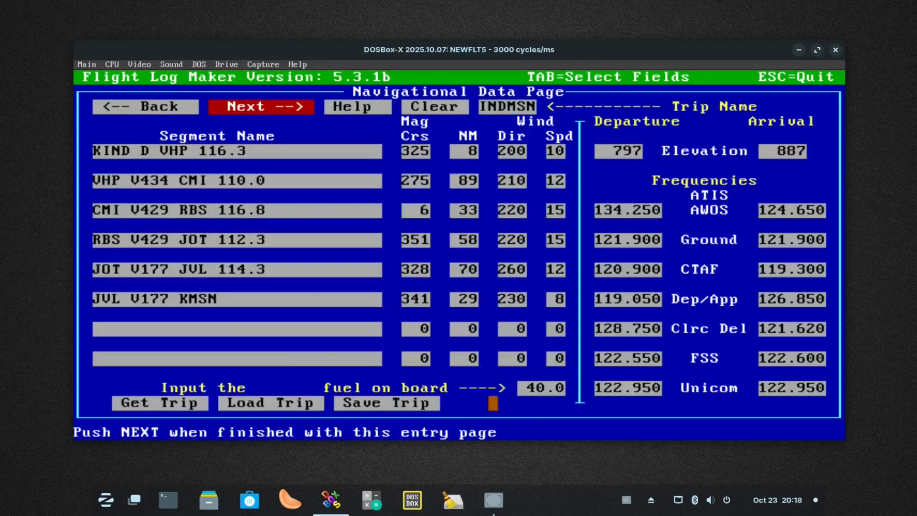
{"action": "left_click", "coordinate": [242, 106]}
{"action": "left_click", "coordinate": [387, 106]}
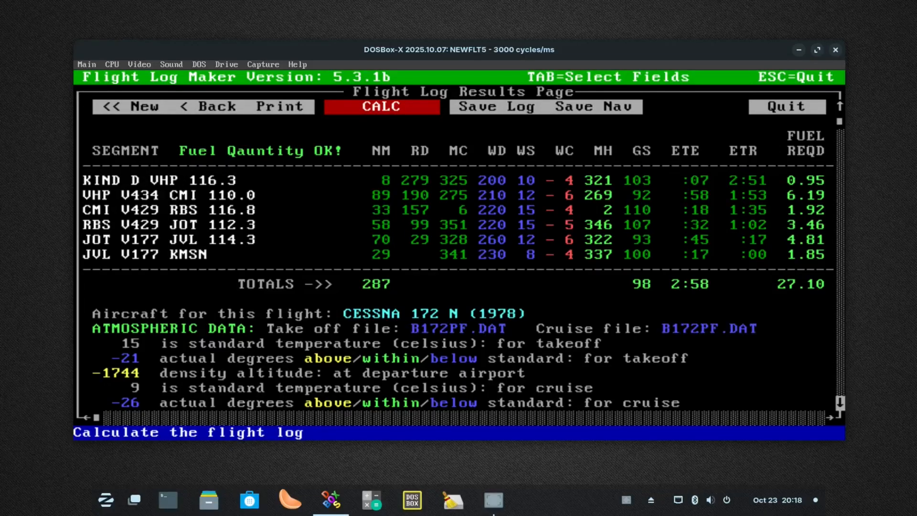
Examine the flight log's atmospheric data, cruise data with its Rpm entry, climb and descent distances, and estimated costs
{"action": "left_click", "coordinate": [840, 403]}
{"action": "left_click", "coordinate": [840, 403]}
{"action": "left_click", "coordinate": [840, 402]}
{"action": "left_click", "coordinate": [840, 403]}
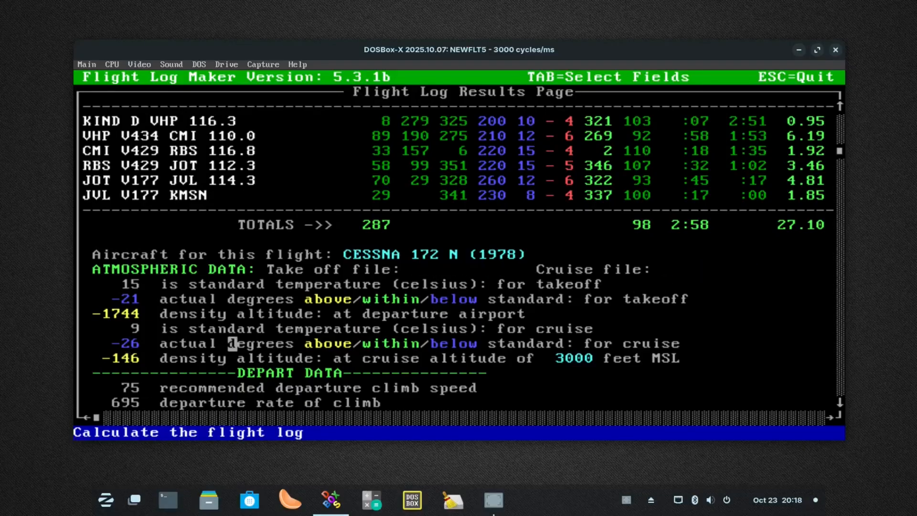
{"action": "left_click", "coordinate": [840, 345]}
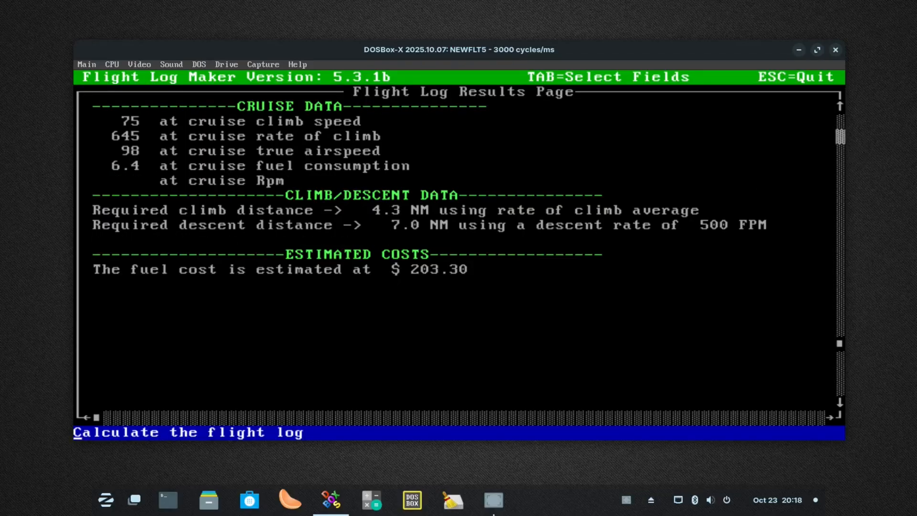
{"action": "left_click", "coordinate": [841, 137]}
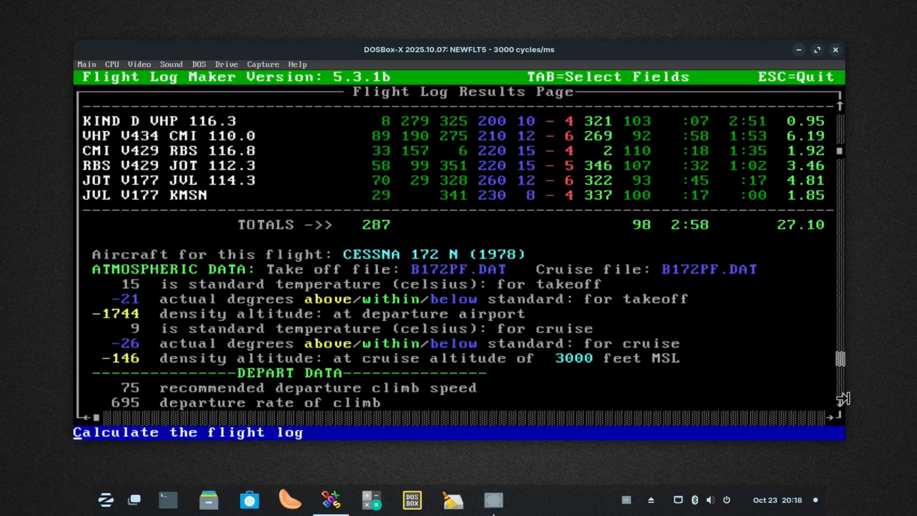
{"action": "left_click", "coordinate": [840, 403]}
{"action": "left_click", "coordinate": [840, 403]}
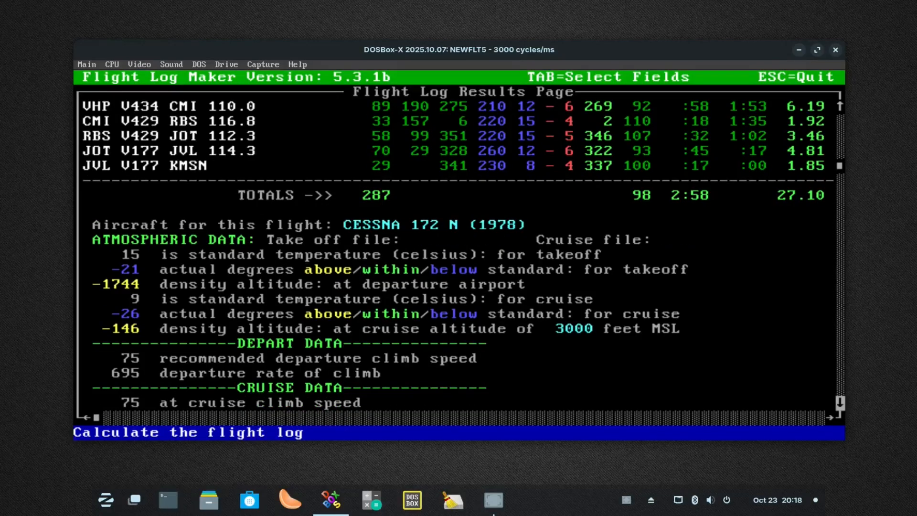
{"action": "left_click", "coordinate": [840, 403]}
{"action": "left_click", "coordinate": [840, 403]}
{"action": "left_click", "coordinate": [840, 403]}
{"action": "left_click", "coordinate": [840, 402]}
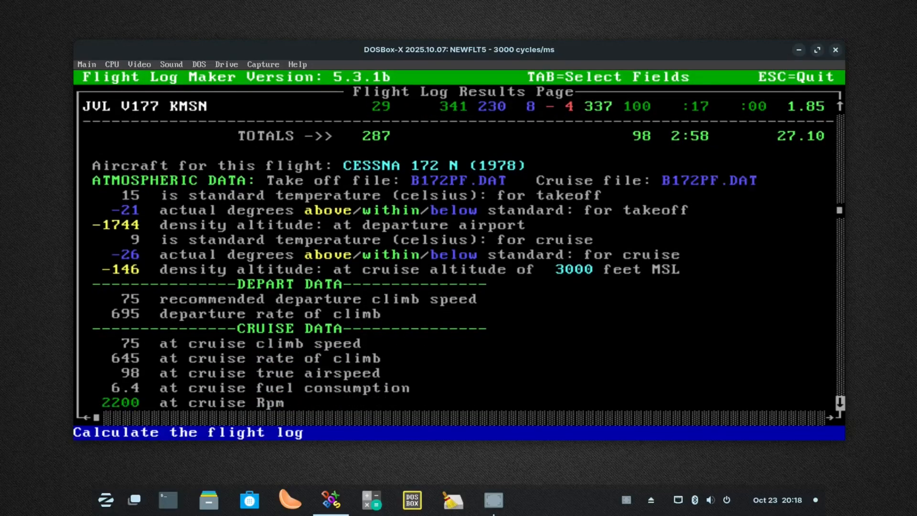
{"action": "left_click", "coordinate": [839, 403]}
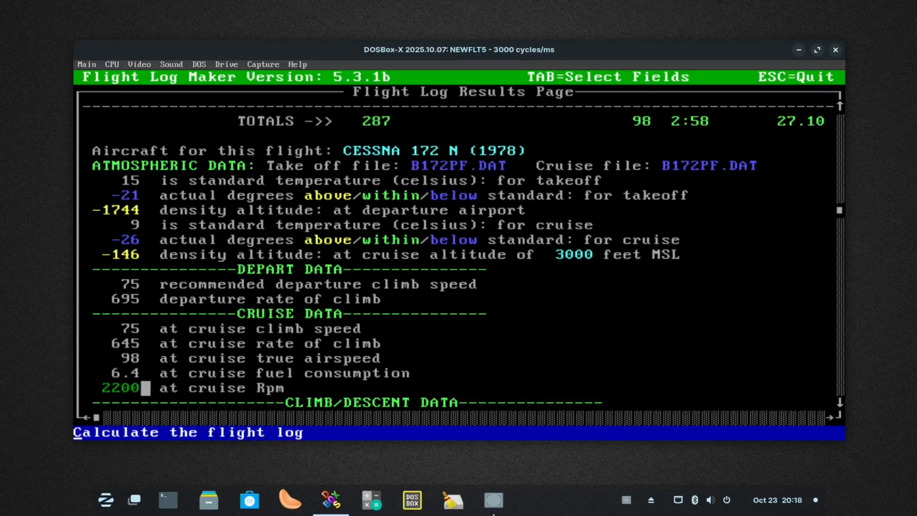
{"action": "left_click", "coordinate": [840, 137]}
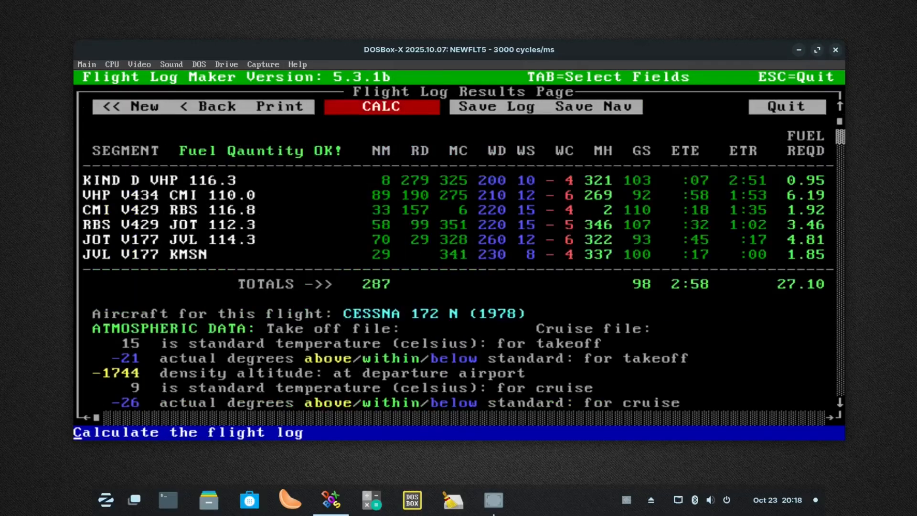
Return to the Performance Data Page and set the cruise power to 2300 rpm
{"action": "left_click", "coordinate": [193, 106]}
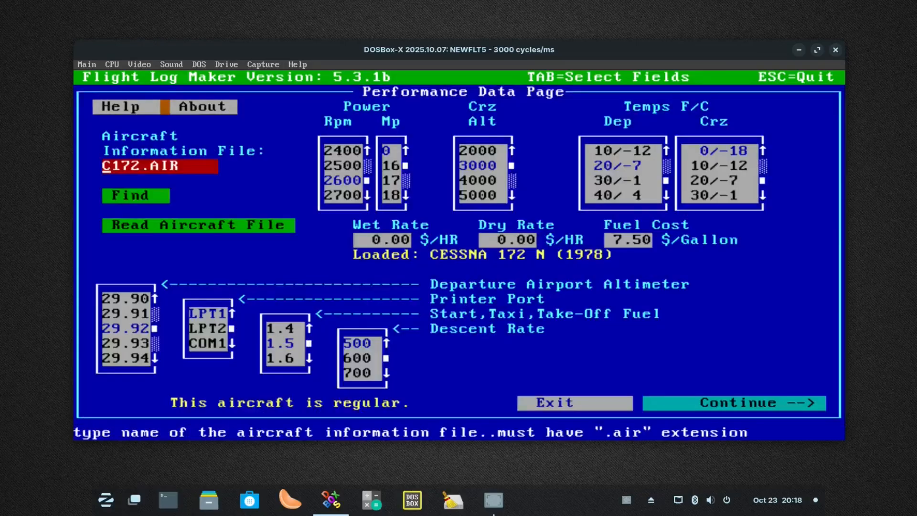
{"action": "left_click", "coordinate": [366, 150]}
{"action": "left_click", "coordinate": [367, 150]}
{"action": "left_click", "coordinate": [348, 165]}
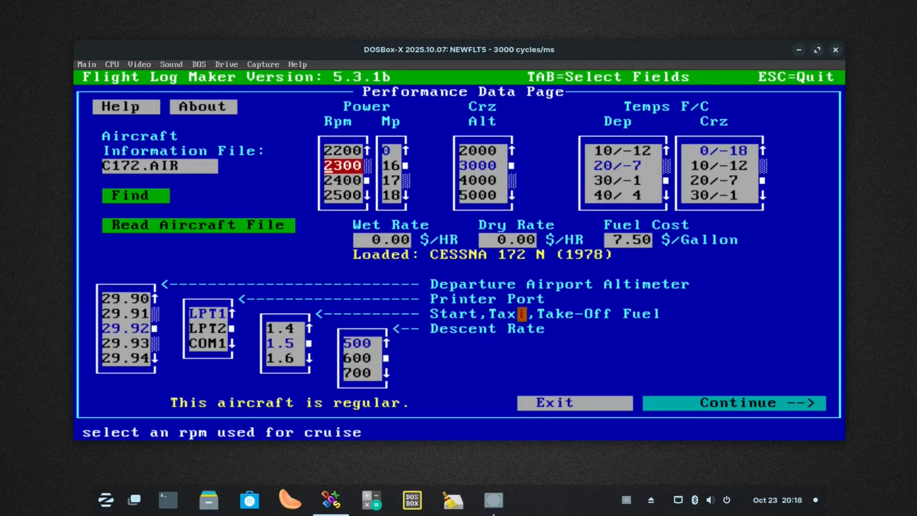
Recalculate the flight log with the 2300 rpm setting and review its segment totals, cruise data and fuel cost
{"action": "left_click", "coordinate": [733, 403]}
{"action": "left_click", "coordinate": [320, 107]}
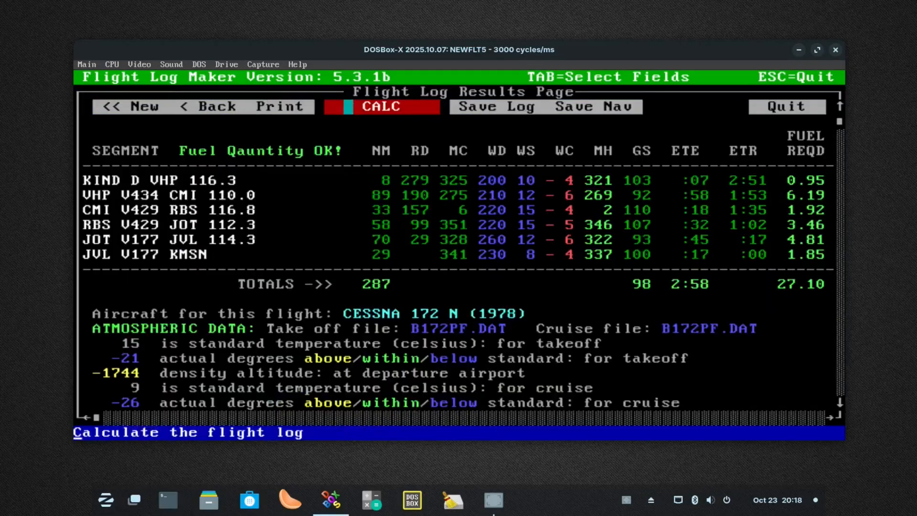
{"action": "left_click", "coordinate": [376, 107]}
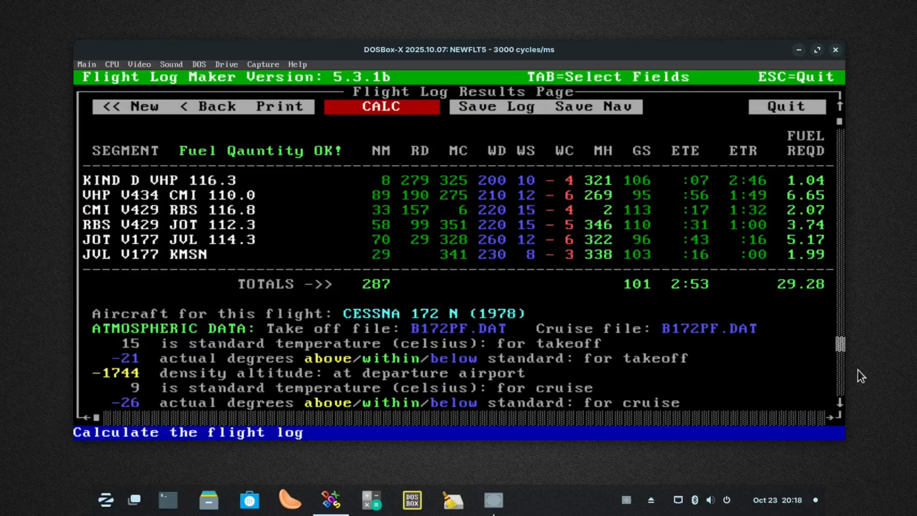
{"action": "left_click", "coordinate": [840, 373]}
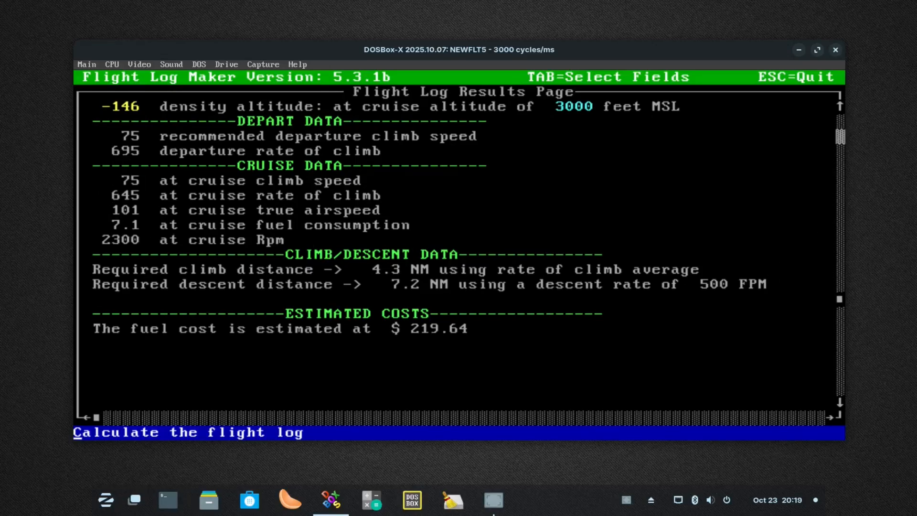
{"action": "left_click", "coordinate": [839, 137]}
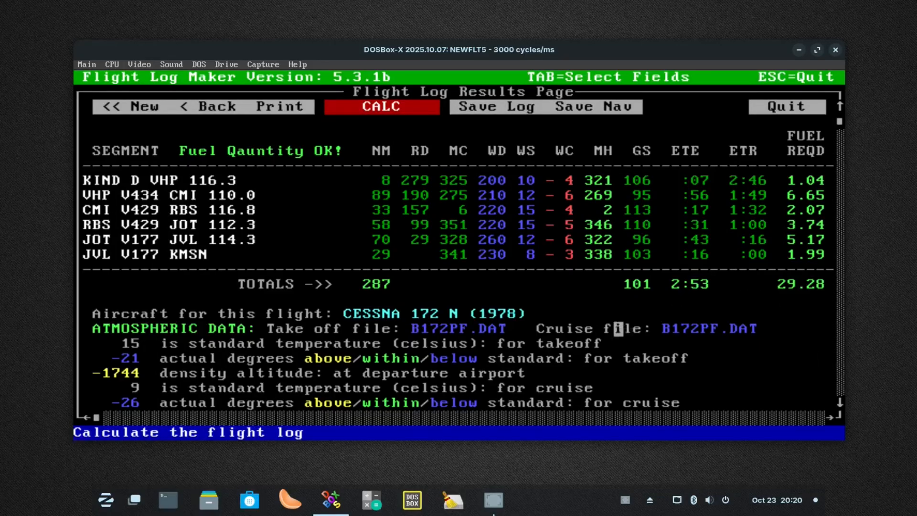
Leave the flight log results and reopen the Performance Data Page
{"action": "left_click", "coordinate": [145, 106]}
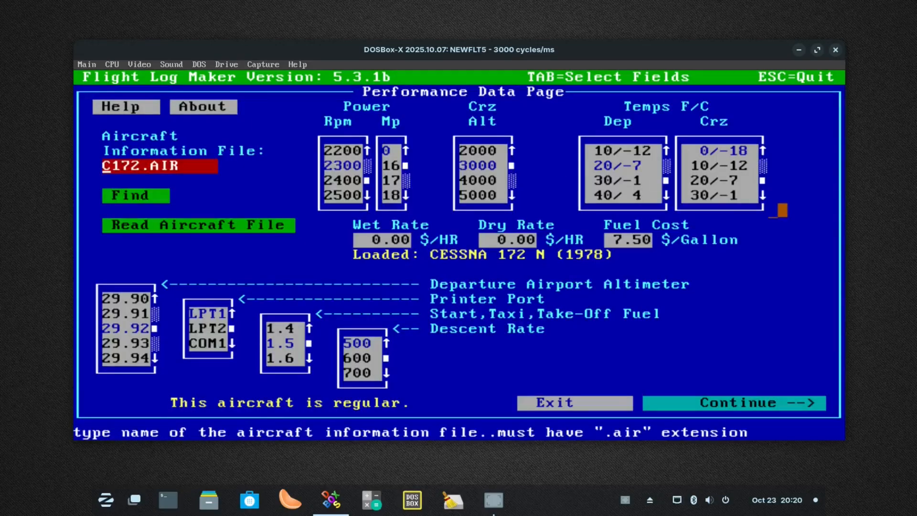